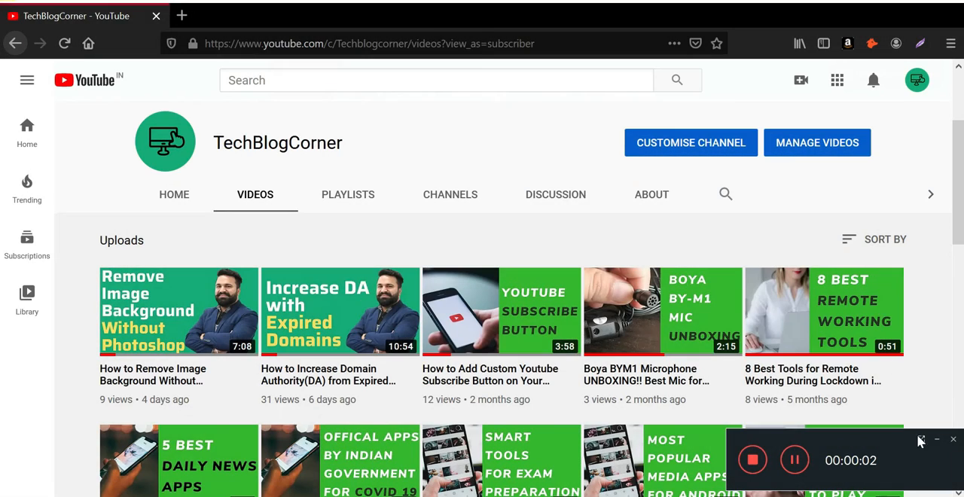
# Step: Search the web for "canva" in a new browser tab and open the Canva website
pyautogui.click(937, 440)
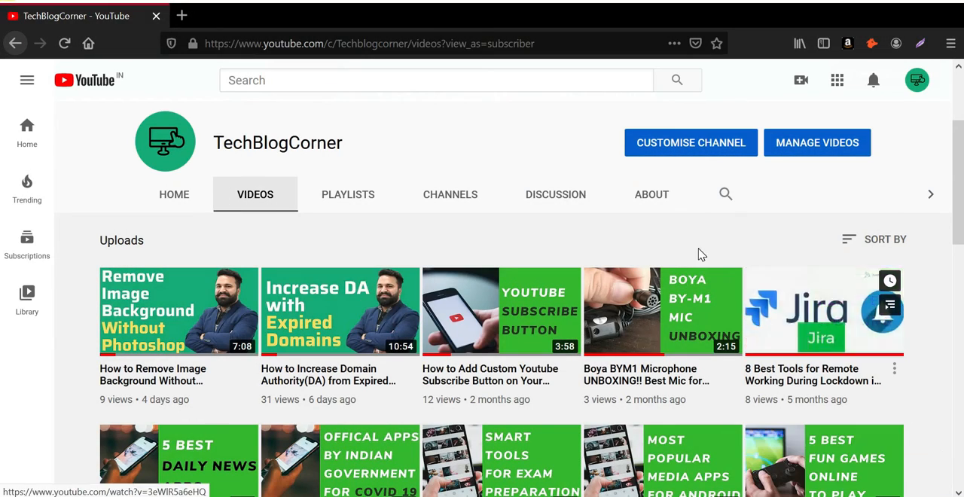
pyautogui.click(187, 16)
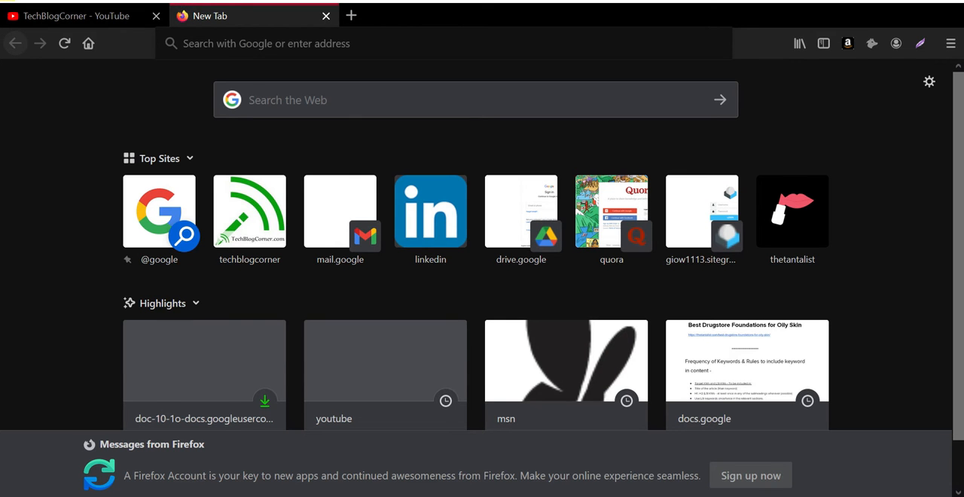
pyautogui.write('canva')
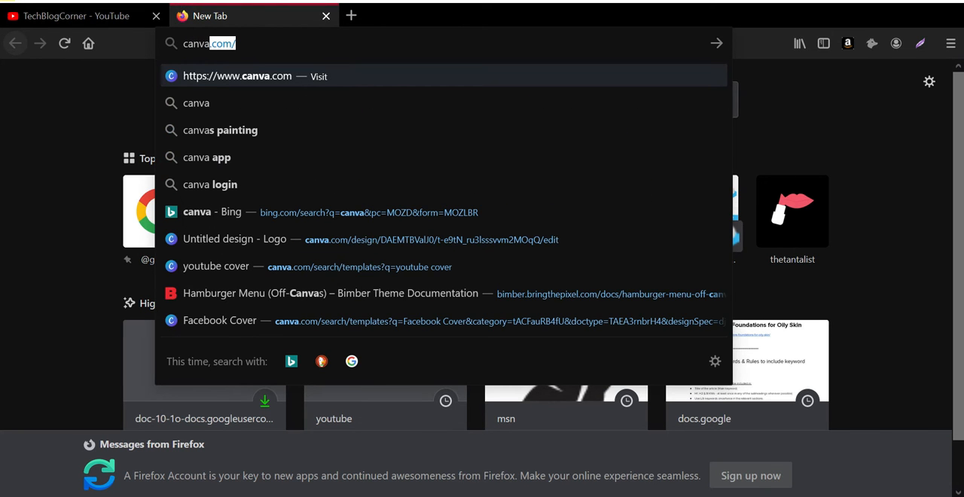
pyautogui.press('BackSpace')
pyautogui.press('Return')
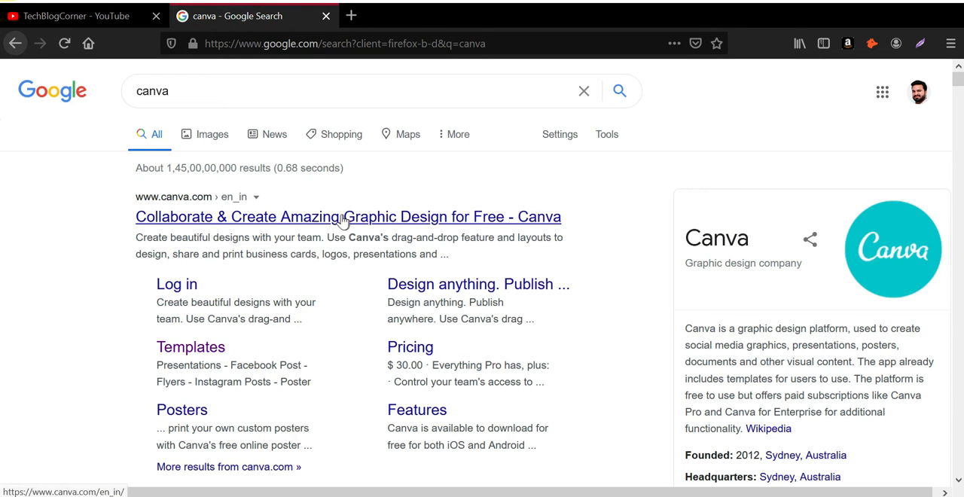
pyautogui.click(350, 225)
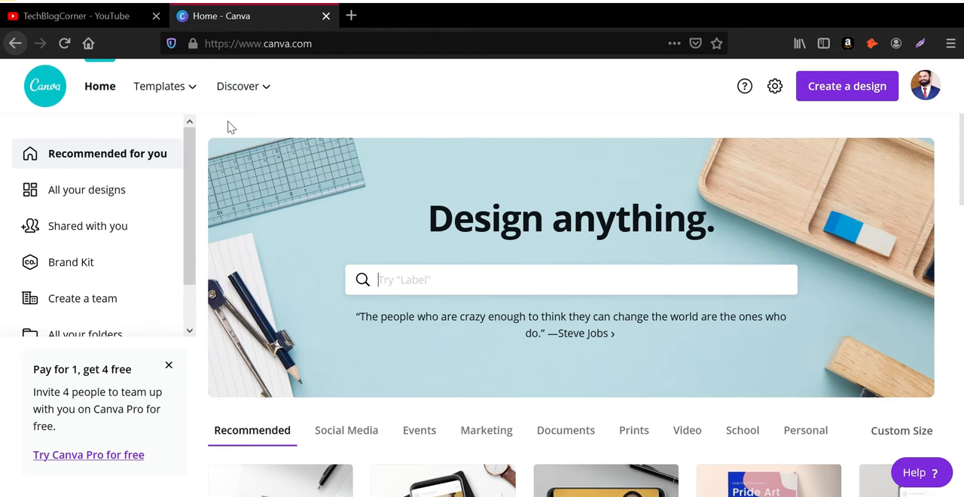
# Step: Search Canva for "youtube" and choose the YouTube Thumbnail design type
pyautogui.moveTo(189, 103)
pyautogui.write('yutube')
pyautogui.press('BackSpace')
pyautogui.press('BackSpace')
pyautogui.press('BackSpace')
pyautogui.press('BackSpace')
pyautogui.press('BackSpace')
pyautogui.write('outube')
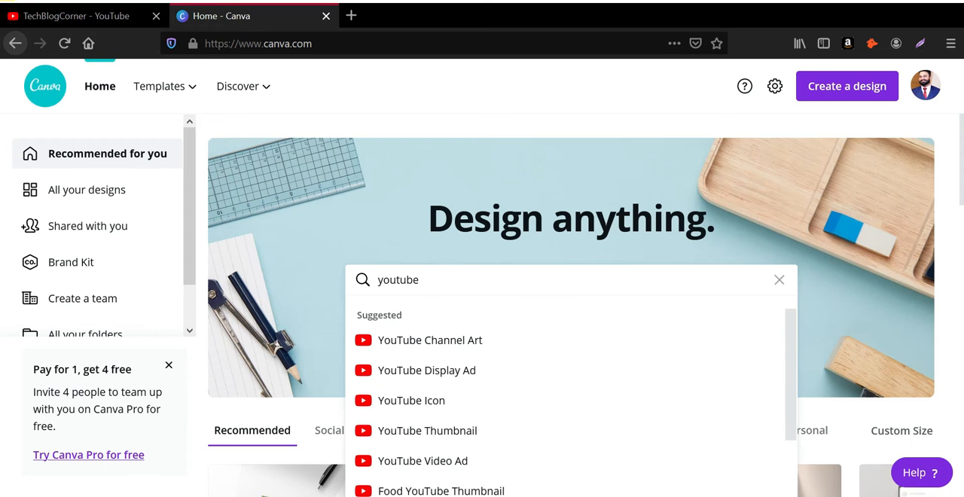
pyautogui.click(461, 435)
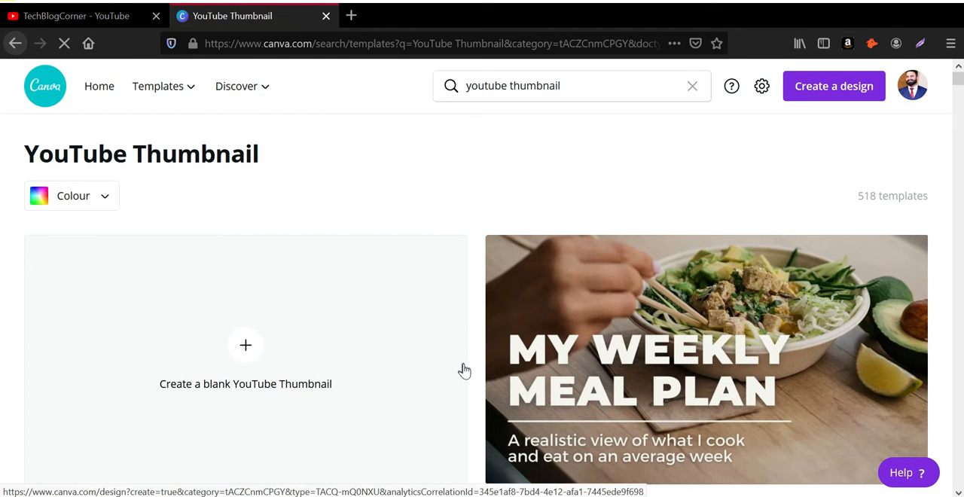
# Step: Browse the YouTube Thumbnail templates and open the "The Ultimate HTML Crash Course" template for editing
pyautogui.scroll(-3, 471, 377)
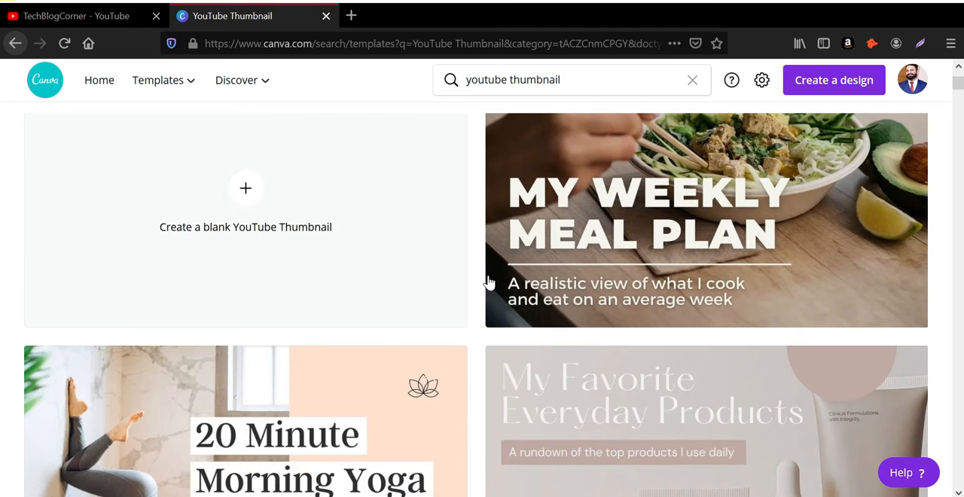
pyautogui.scroll(-9, 746, 295)
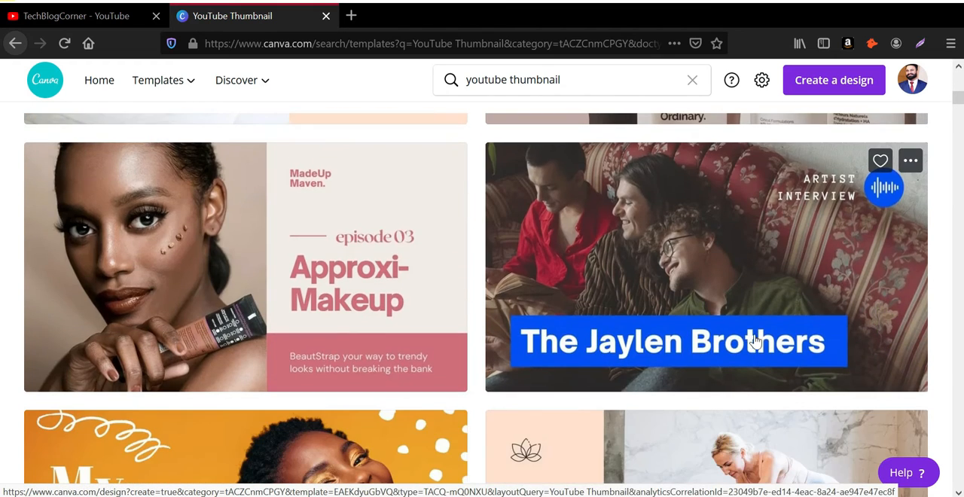
pyautogui.scroll(-3, 755, 340)
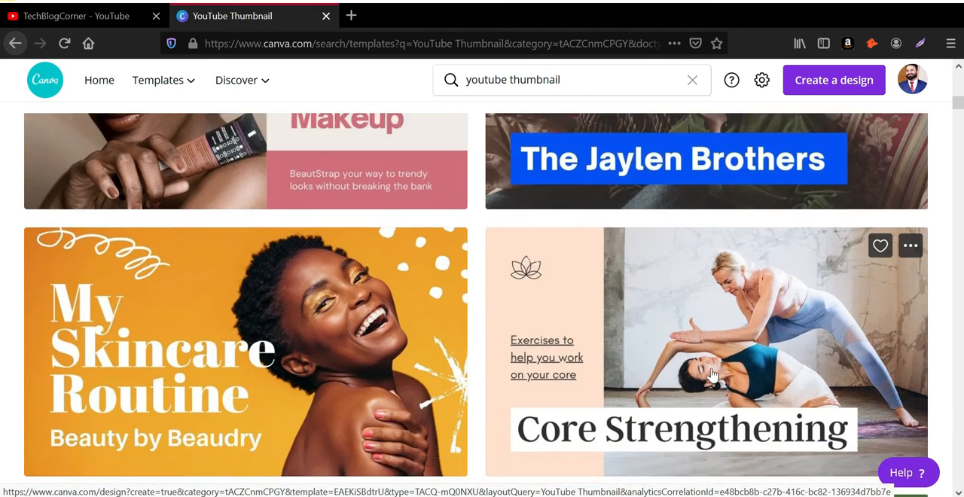
pyautogui.scroll(-5, 711, 374)
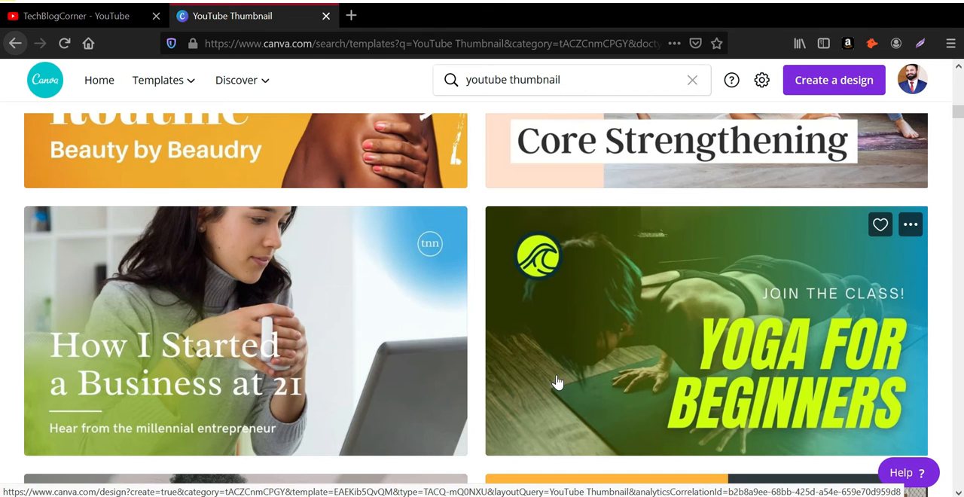
pyautogui.scroll(-9, 557, 383)
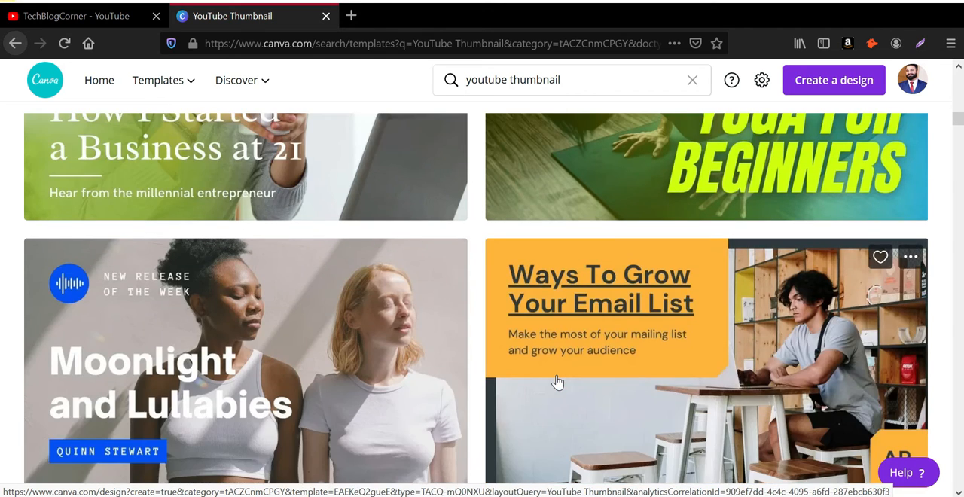
pyautogui.scroll(-5, 557, 382)
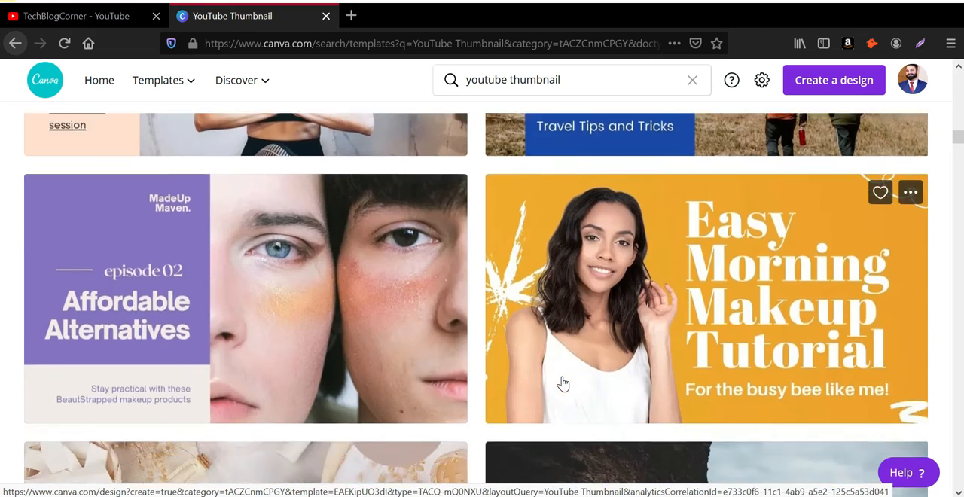
pyautogui.scroll(15, 563, 384)
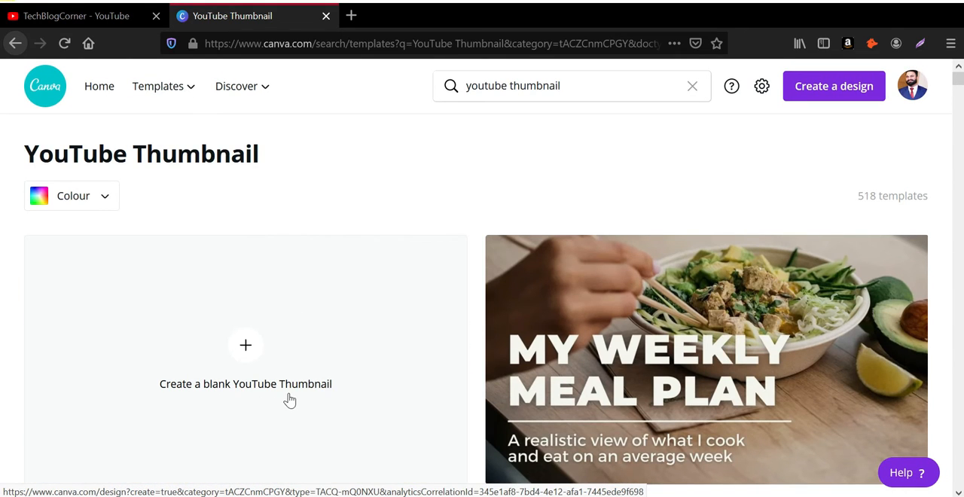
pyautogui.scroll(-10, 339, 371)
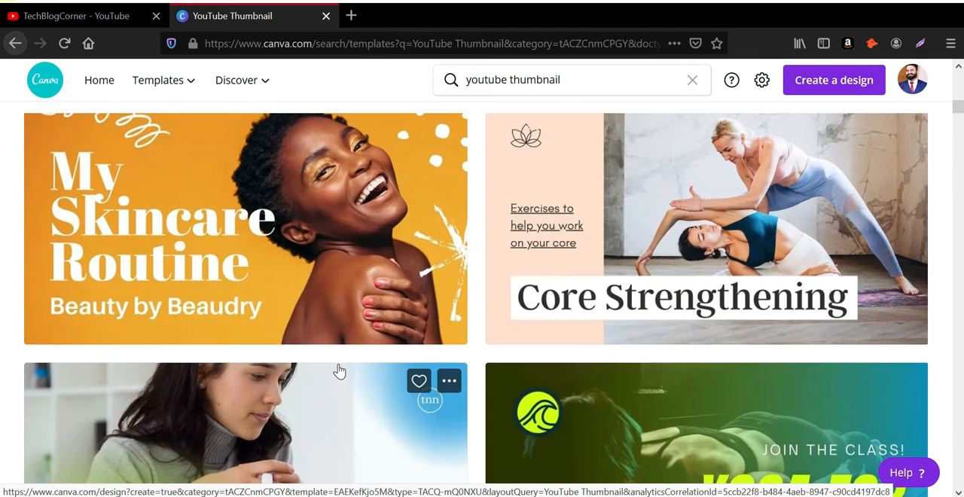
pyautogui.scroll(-5, 339, 372)
pyautogui.scroll(-3, 339, 372)
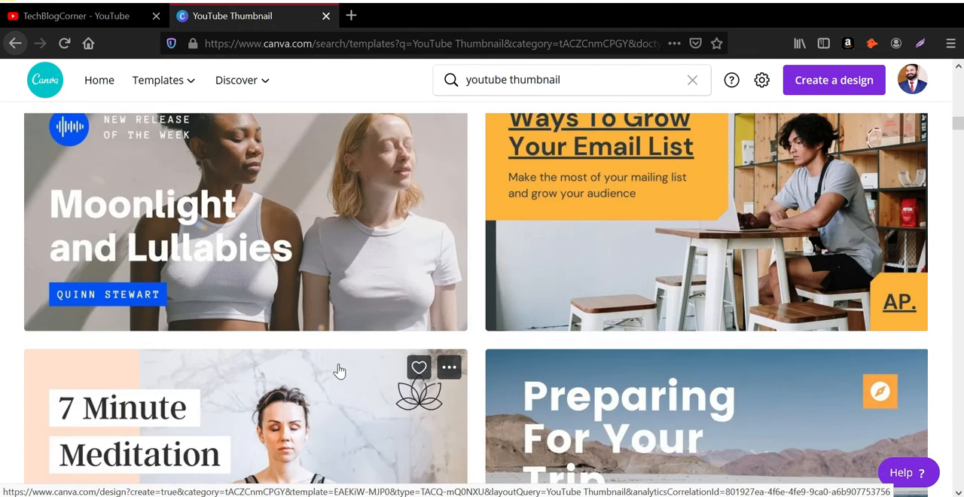
pyautogui.scroll(-9, 339, 371)
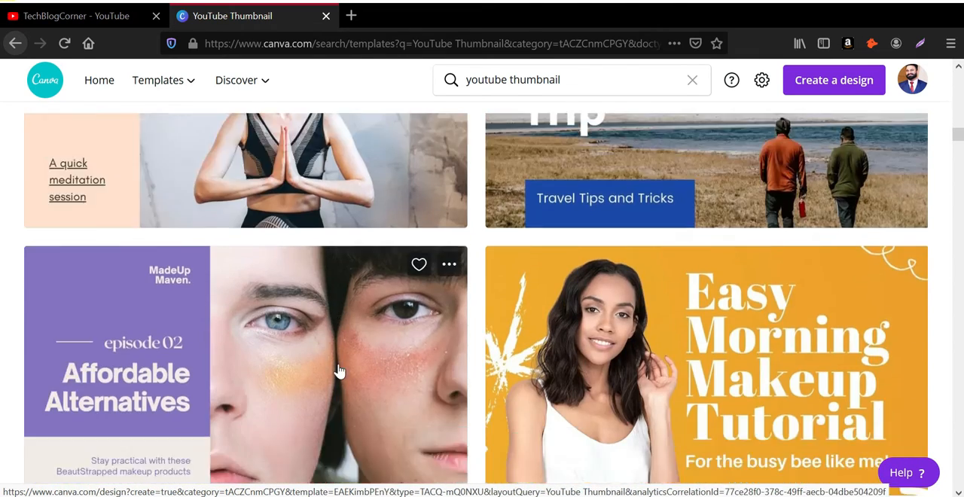
pyautogui.scroll(-5, 339, 371)
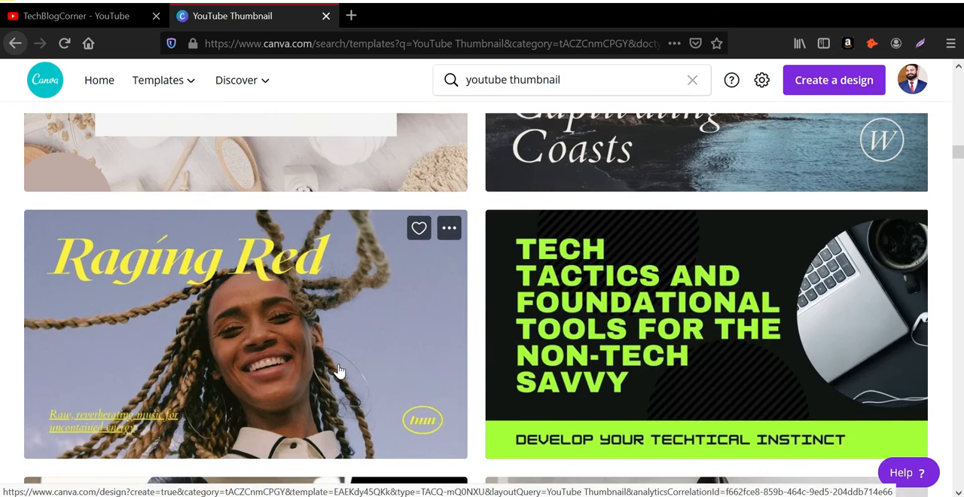
pyautogui.scroll(-4, 339, 371)
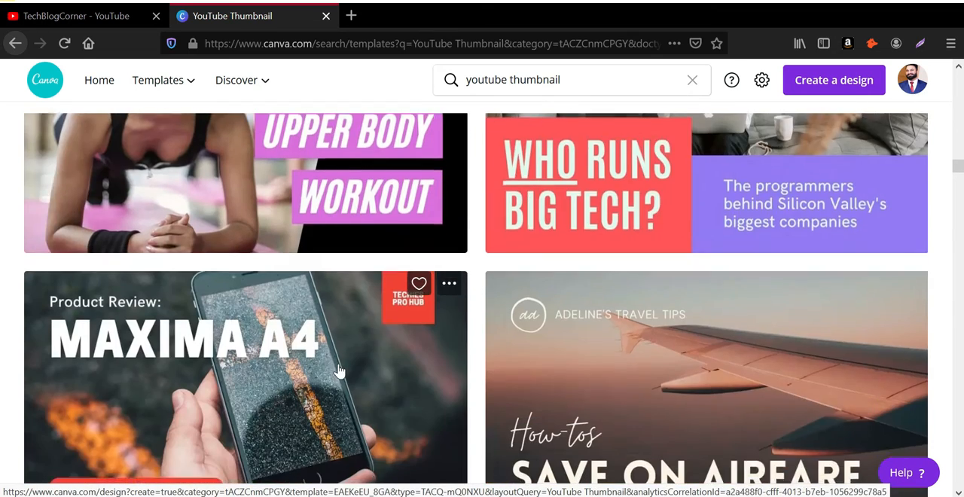
pyautogui.scroll(-5, 339, 371)
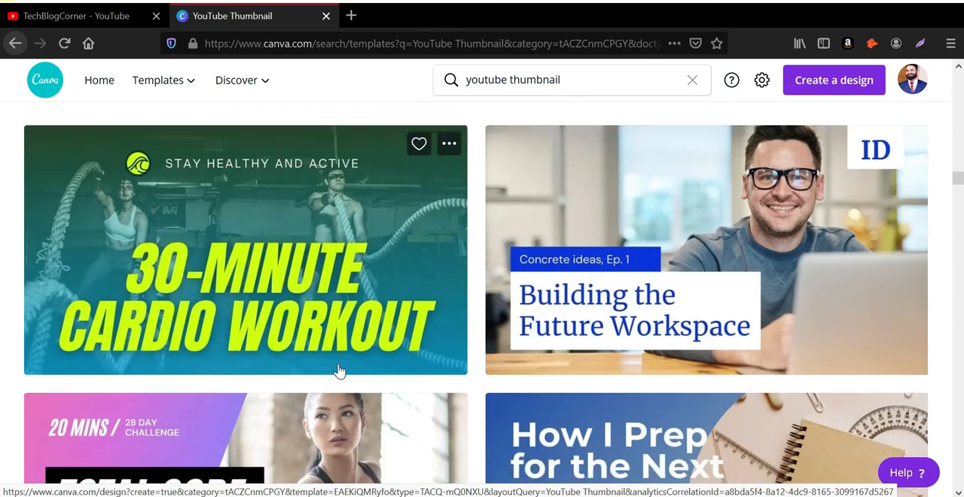
pyautogui.scroll(-5, 339, 372)
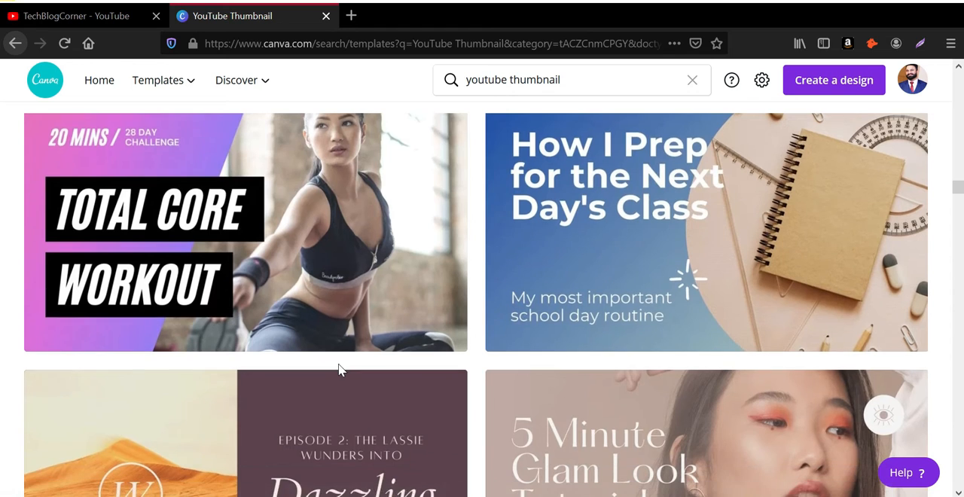
pyautogui.scroll(-4, 340, 369)
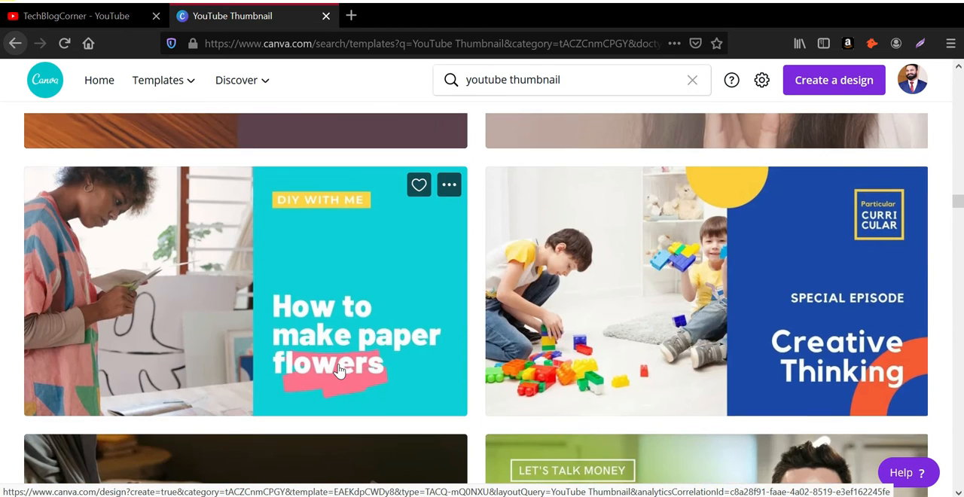
pyautogui.scroll(-3, 688, 345)
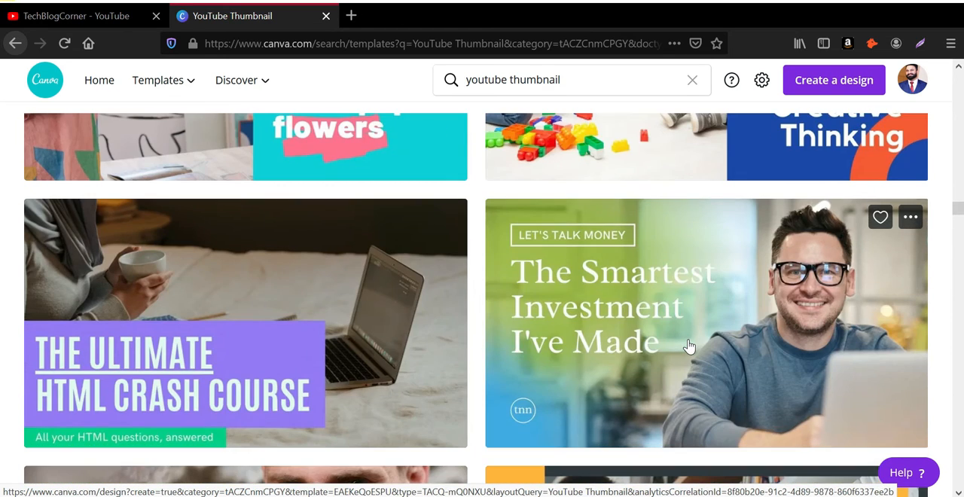
pyautogui.scroll(-1, 689, 345)
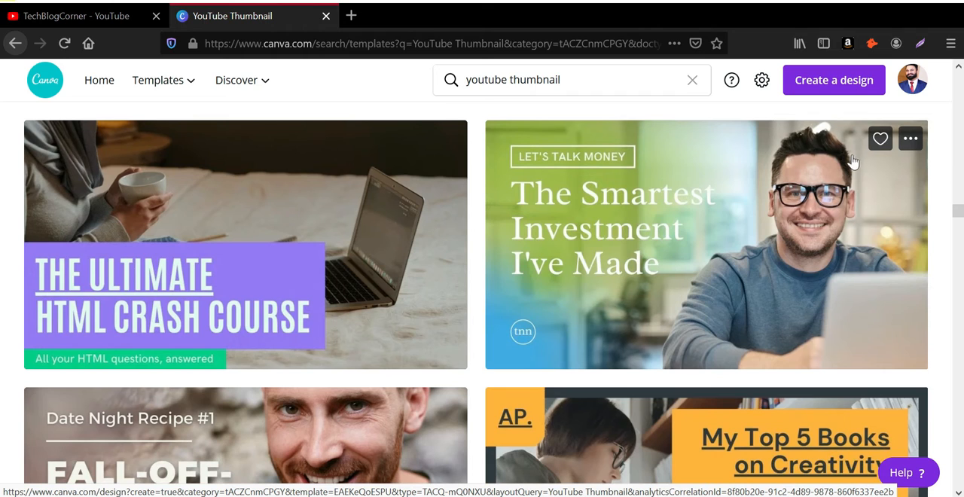
pyautogui.click(363, 294)
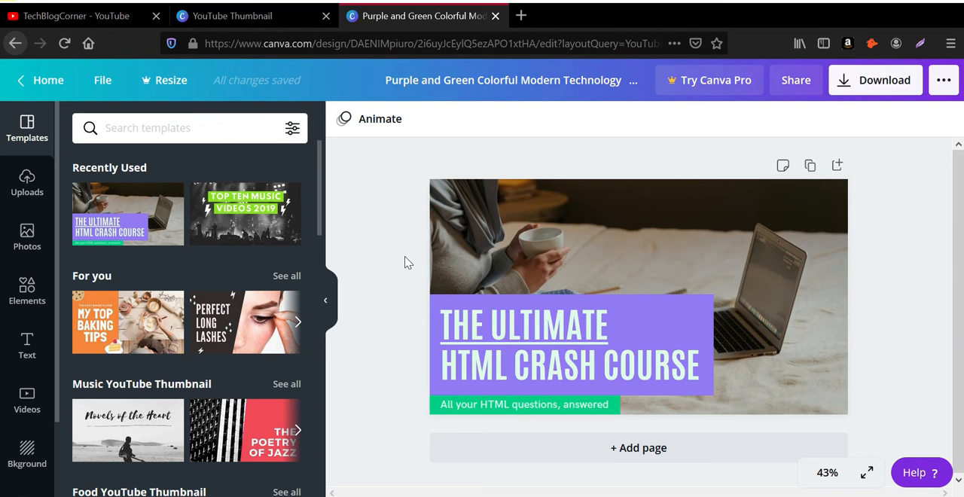
# Step: Recolour the purple rectangle behind the thumbnail's heading to the dark green default colour
pyautogui.click(662, 306)
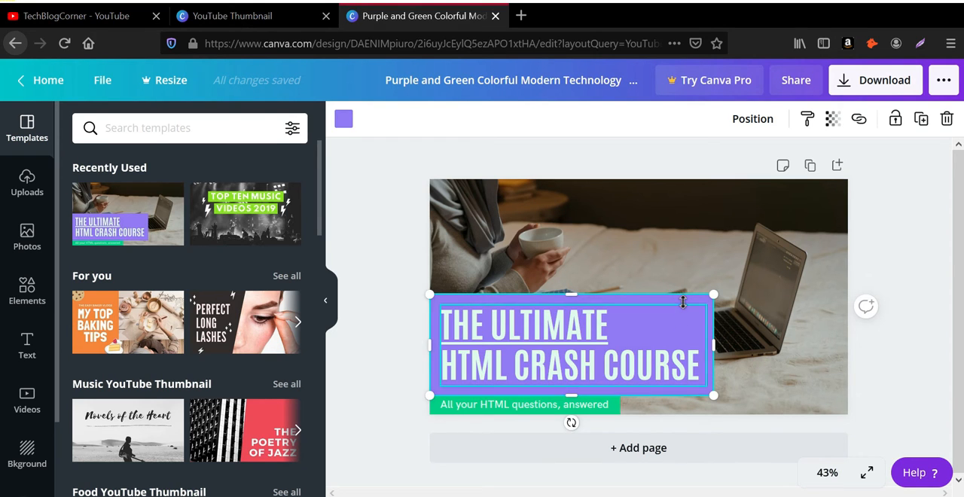
pyautogui.click(344, 120)
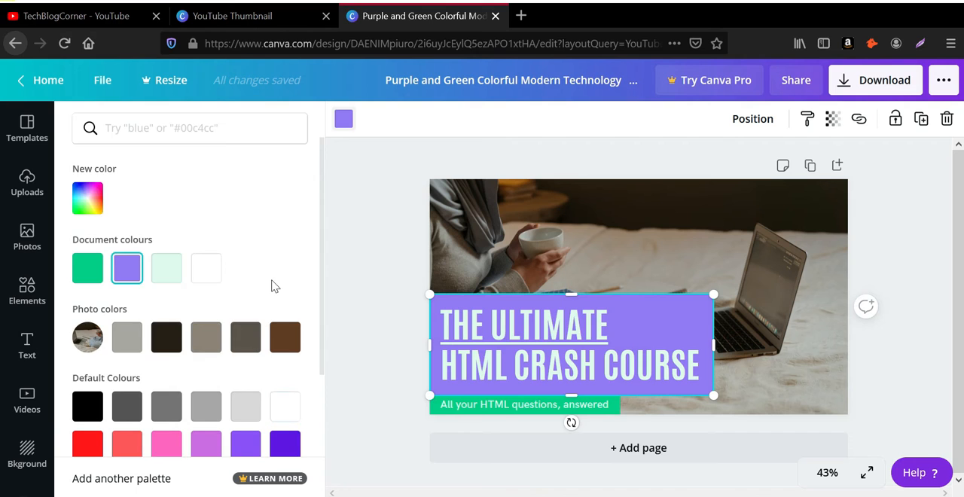
pyautogui.scroll(-2, 275, 290)
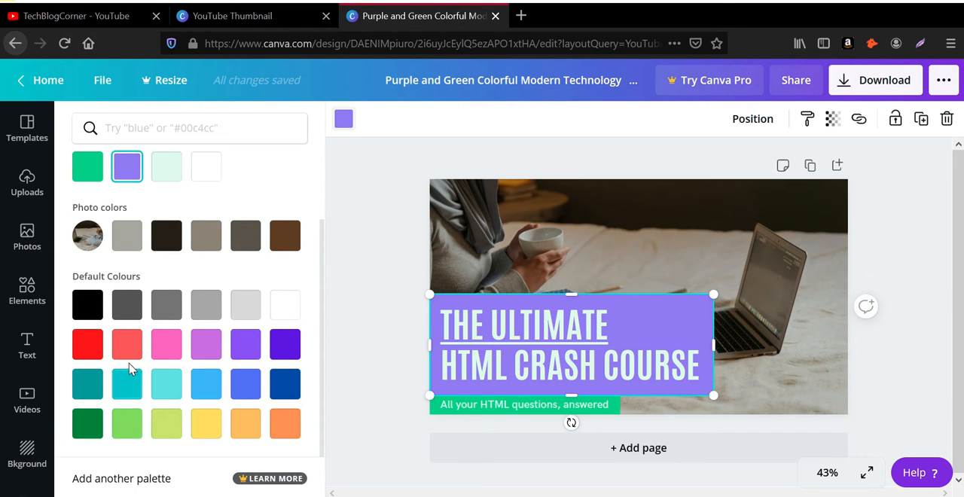
pyautogui.scroll(2, 129, 369)
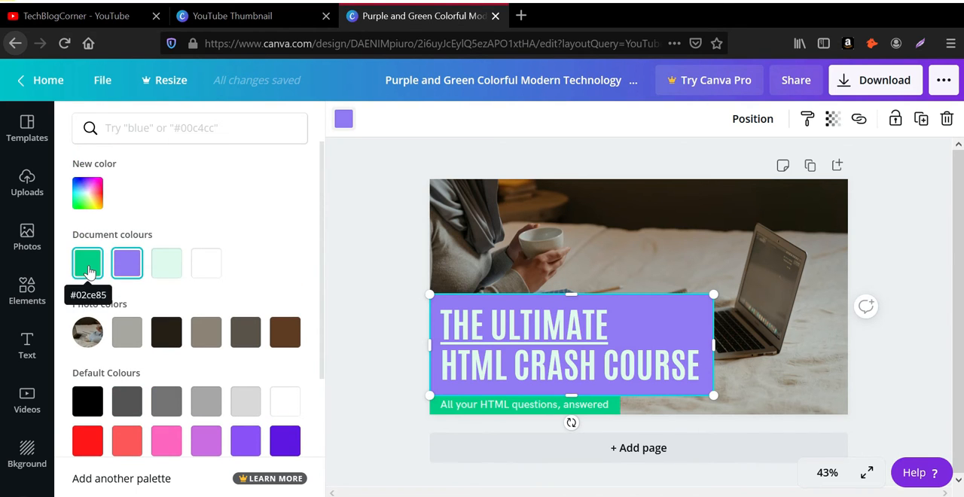
pyautogui.scroll(-2, 125, 411)
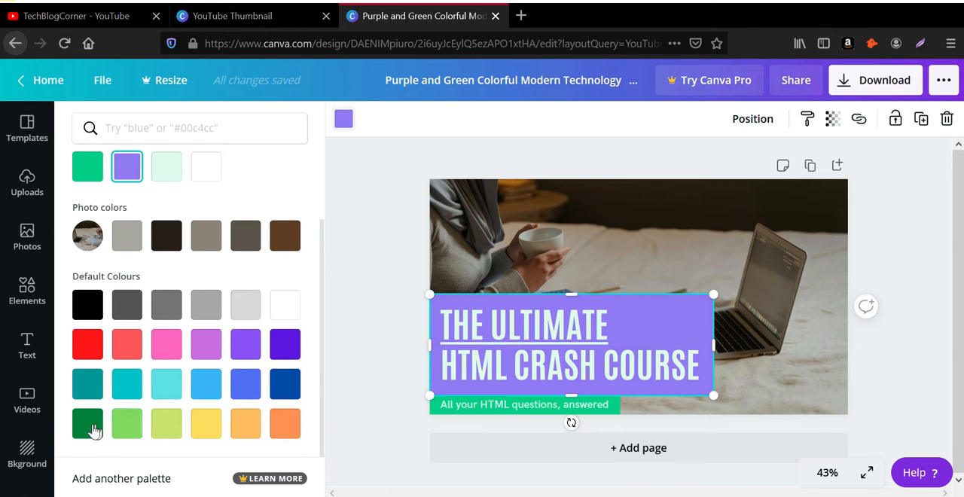
pyautogui.click(89, 426)
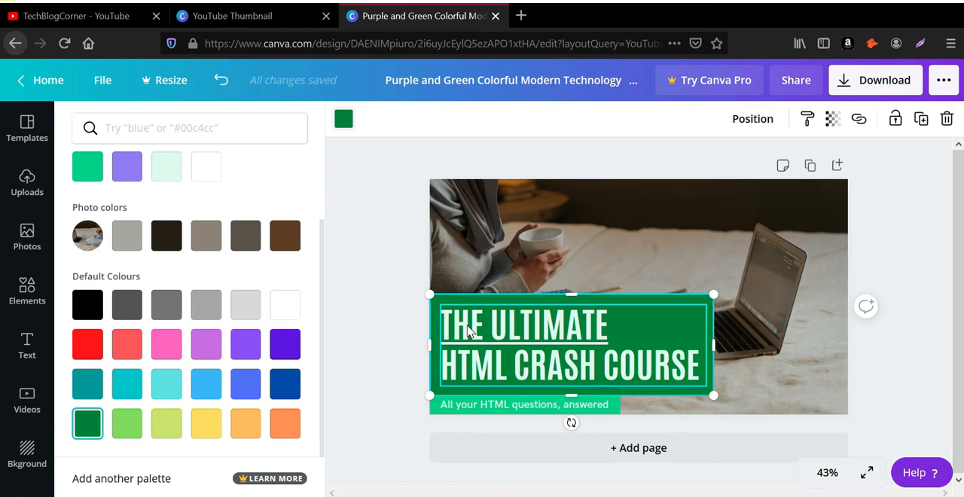
# Step: Change the text colour of the words "CRASH COURSE" in the heading to the default yellow
pyautogui.click(493, 339)
pyautogui.doubleClick(491, 333)
pyautogui.click(636, 363)
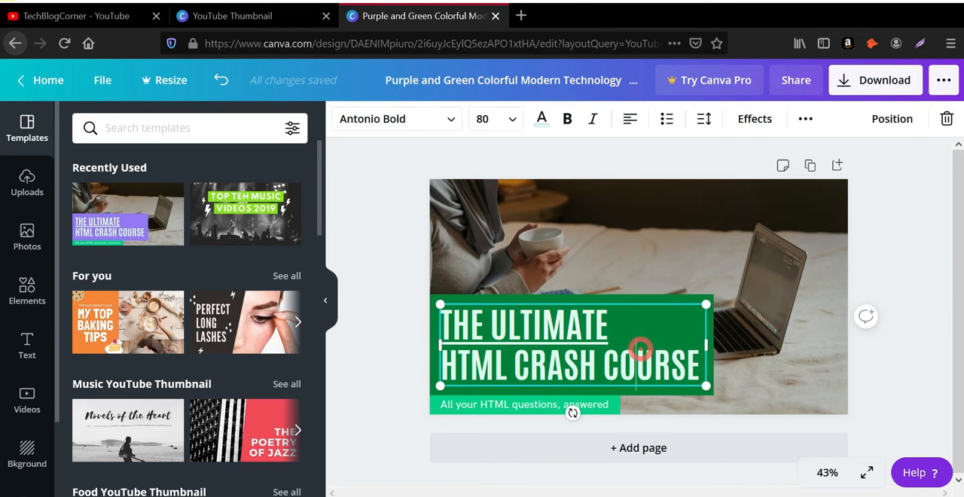
pyautogui.moveTo(702, 365); pyautogui.dragTo(515, 366)
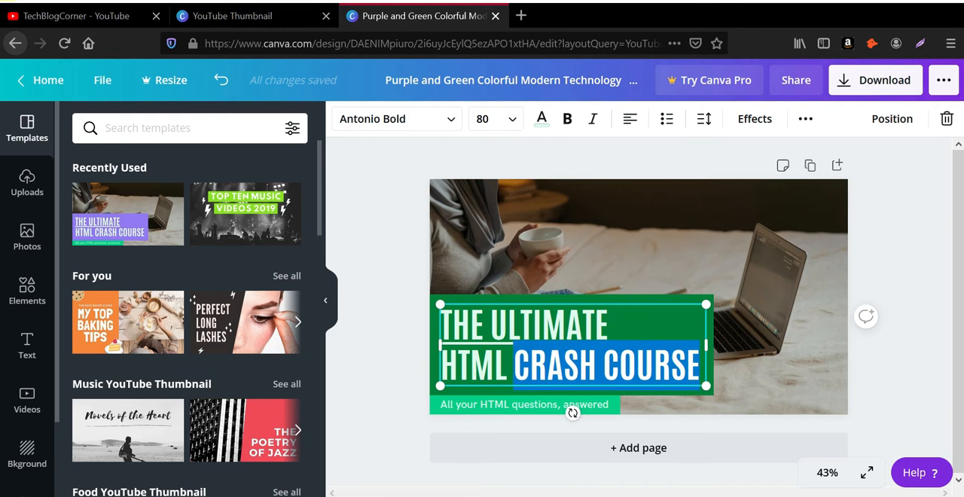
pyautogui.click(543, 120)
pyautogui.scroll(-3, 238, 372)
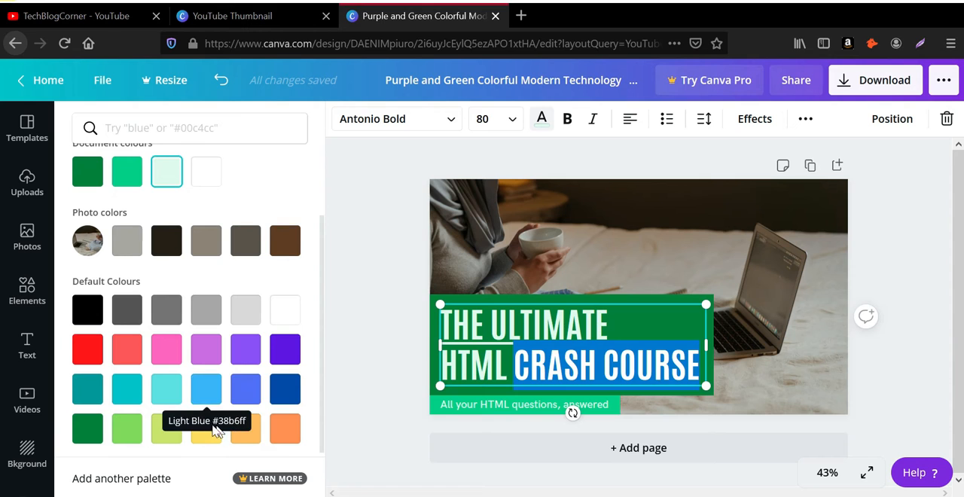
pyautogui.click(208, 437)
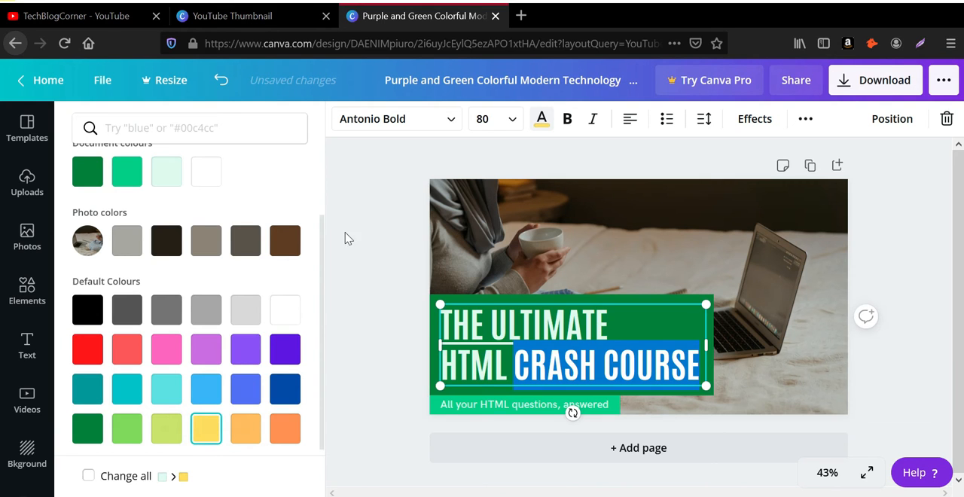
# Step: Change the font of the entire heading "THE ULTIMATE HTML CRASH COURSE" to Muli Black
pyautogui.click(665, 252)
pyautogui.click(646, 350)
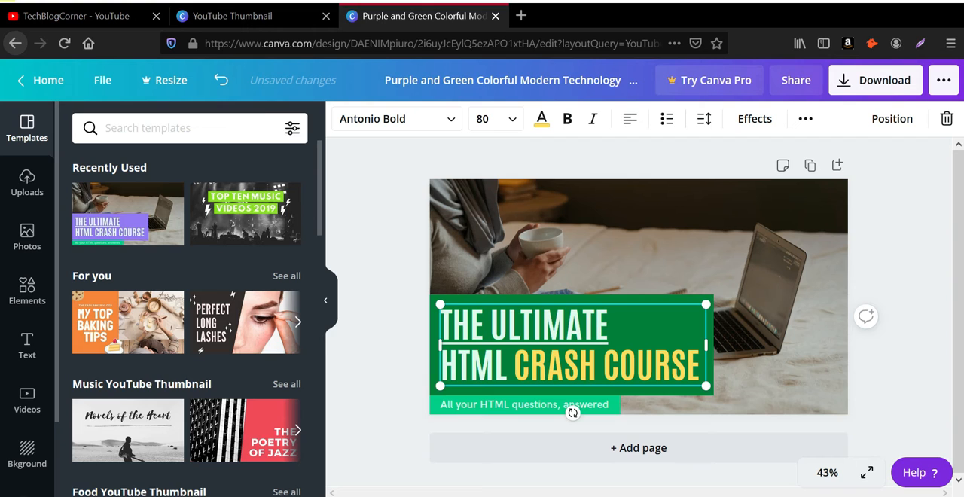
pyautogui.click(581, 335)
pyautogui.moveTo(699, 368); pyautogui.dragTo(444, 325)
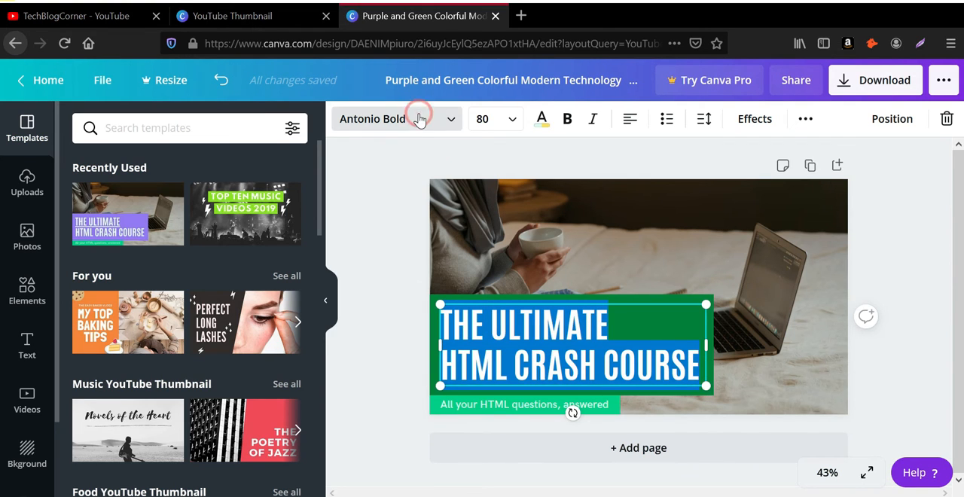
pyautogui.click(446, 132)
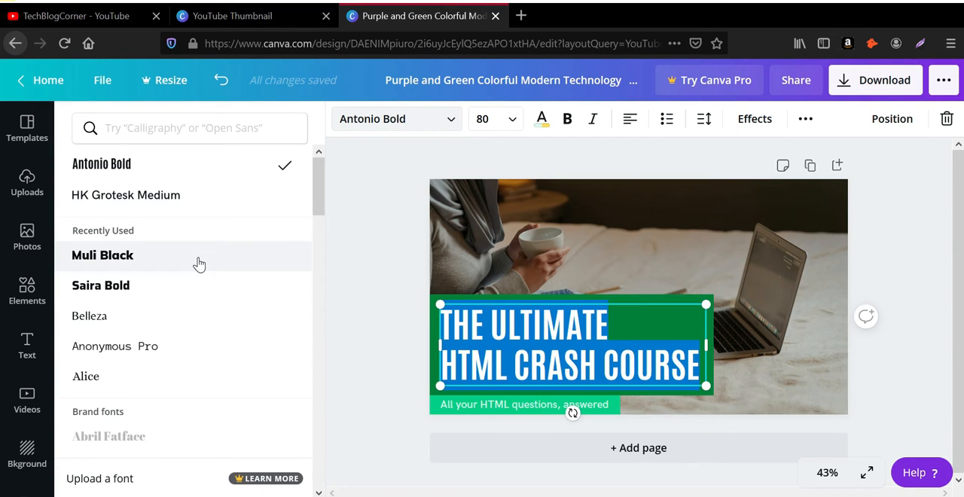
pyautogui.click(124, 260)
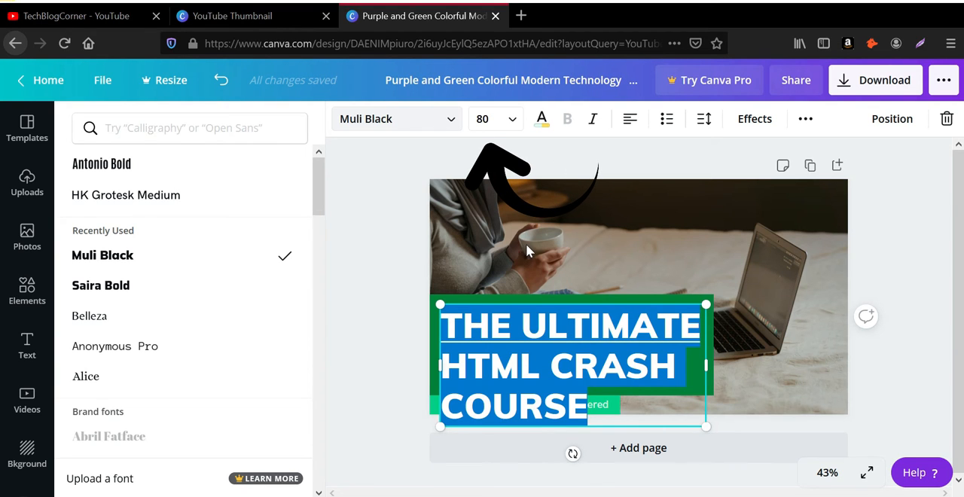
# Step: Set the heading's font size to 56 after trying 48, and scale its text box up to size 62.5
pyautogui.click(512, 119)
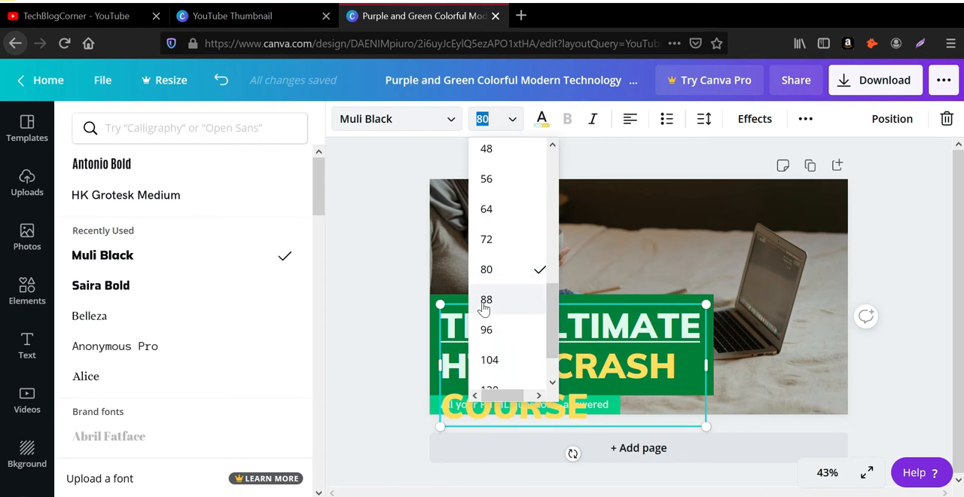
pyautogui.scroll(1, 503, 286)
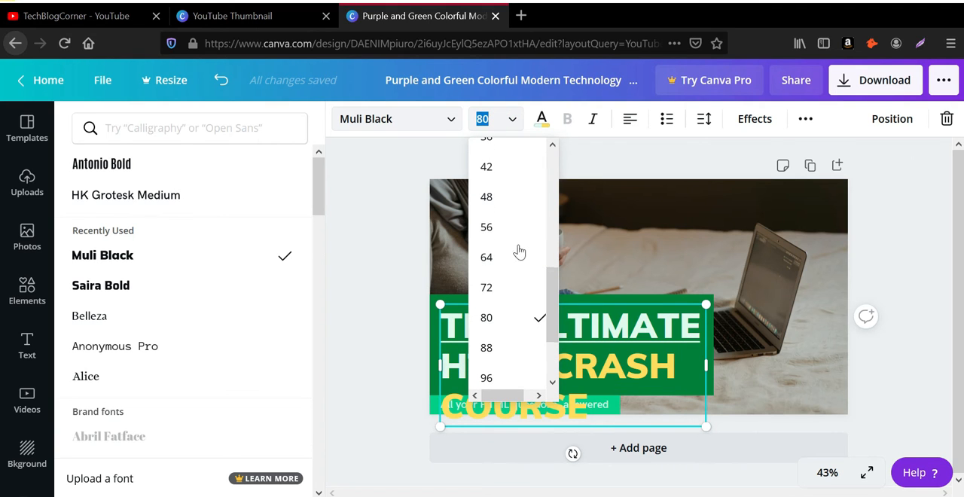
pyautogui.click(503, 201)
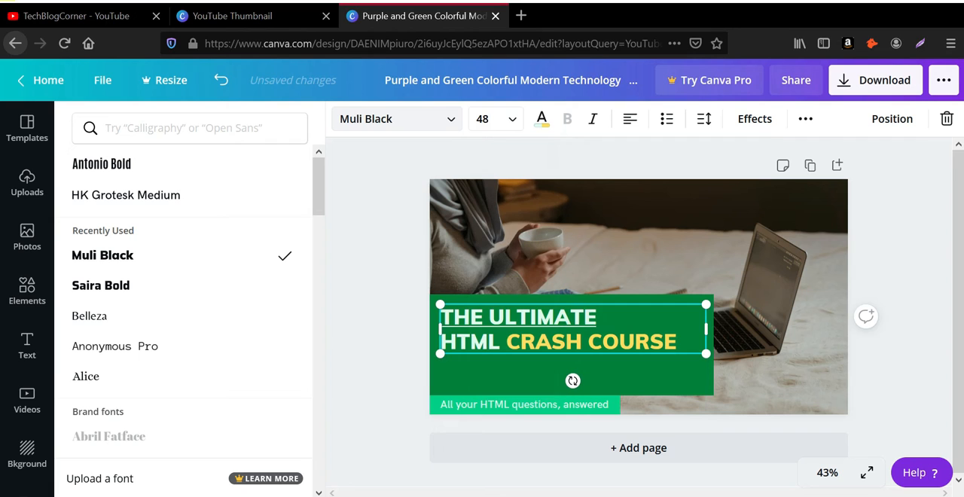
pyautogui.click(511, 119)
pyautogui.click(517, 298)
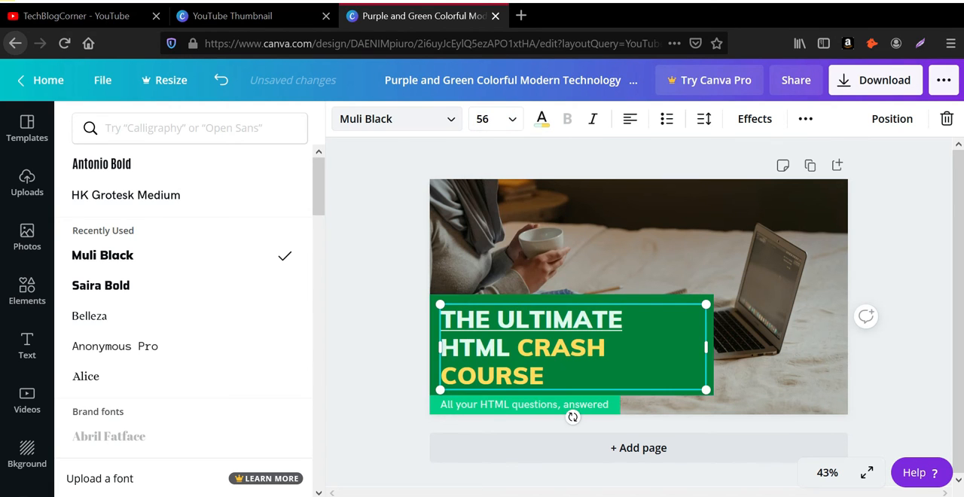
pyautogui.moveTo(706, 304); pyautogui.dragTo(741, 301)
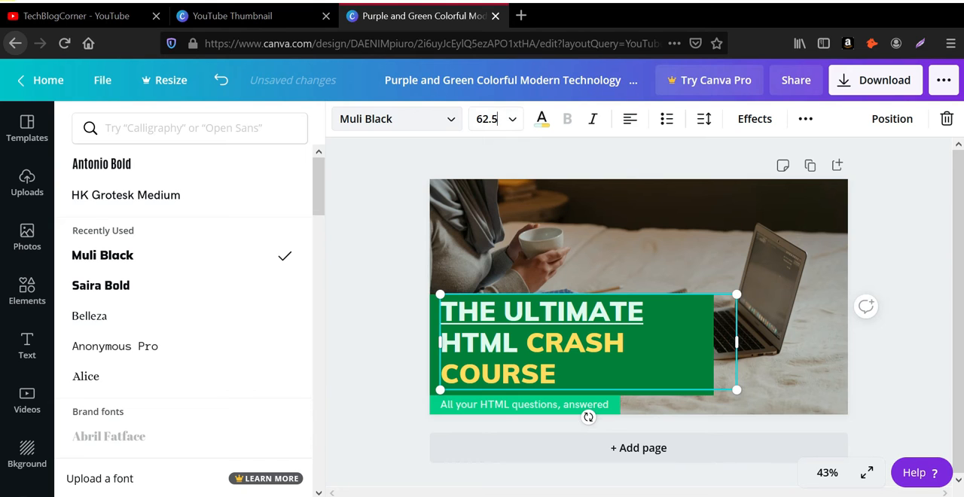
# Step: Set the heading's line height to 1.4 and letter spacing to 79, and shrink its text box to about 844 × 310
pyautogui.click(703, 119)
pyautogui.moveTo(802, 199); pyautogui.dragTo(823, 203)
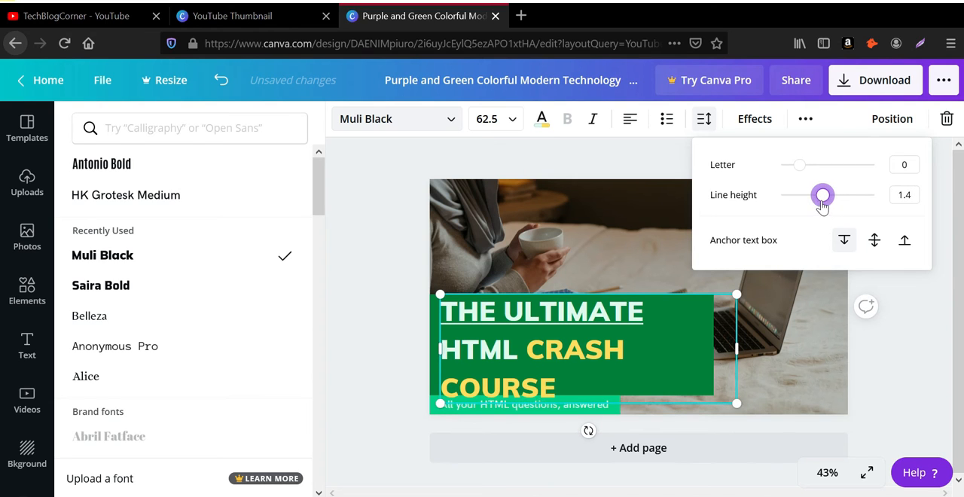
pyautogui.moveTo(804, 171); pyautogui.dragTo(806, 165)
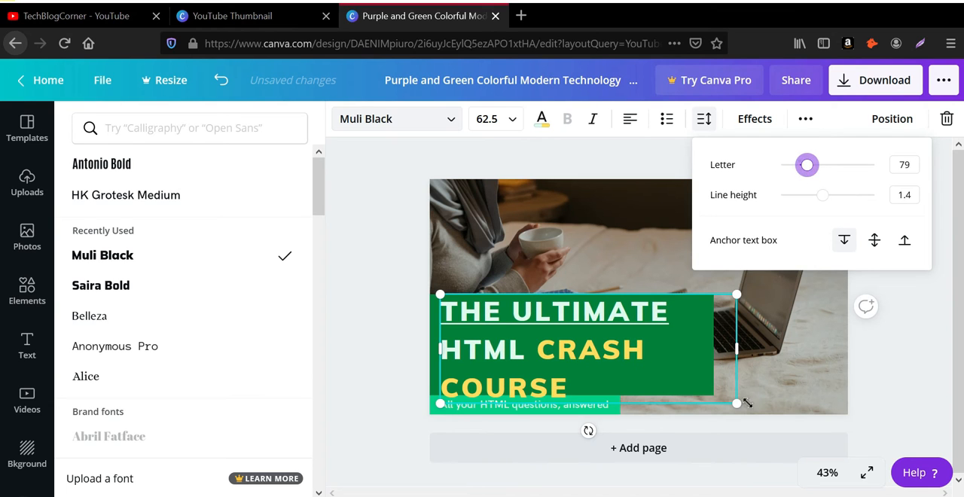
pyautogui.moveTo(735, 403); pyautogui.dragTo(716, 395)
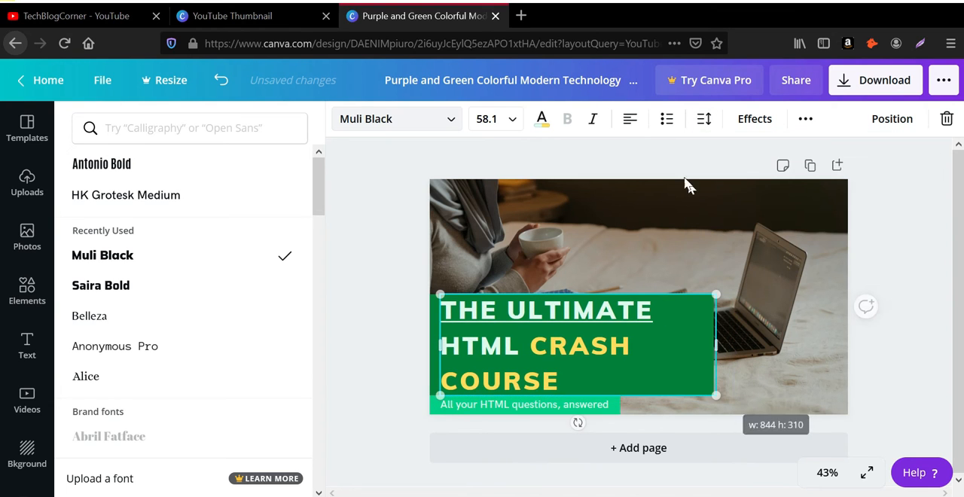
# Step: Try other text alignments and italics on the heading, and open its text effects
pyautogui.click(631, 121)
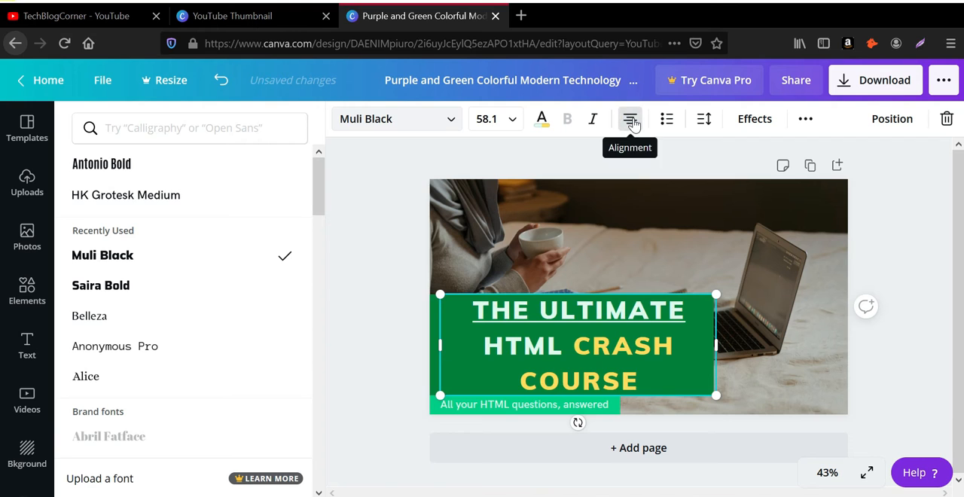
pyautogui.click(631, 121)
pyautogui.click(631, 121)
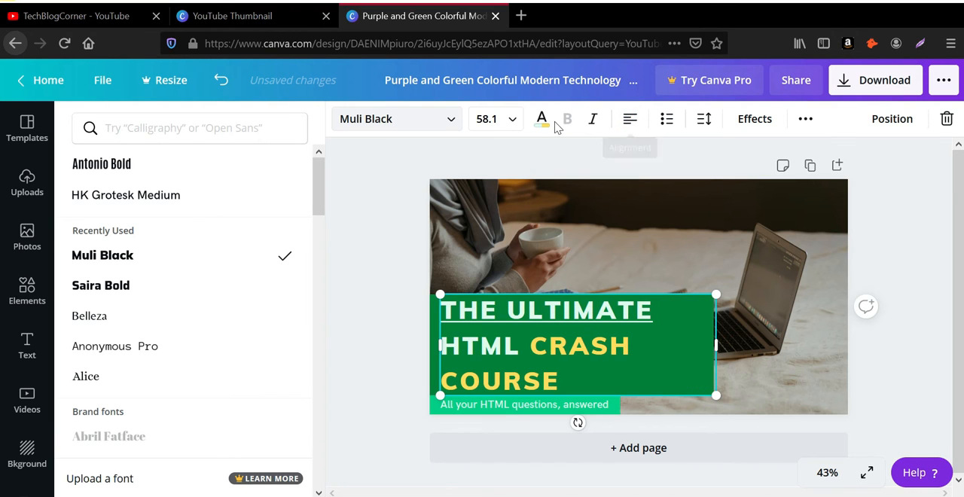
pyautogui.click(593, 125)
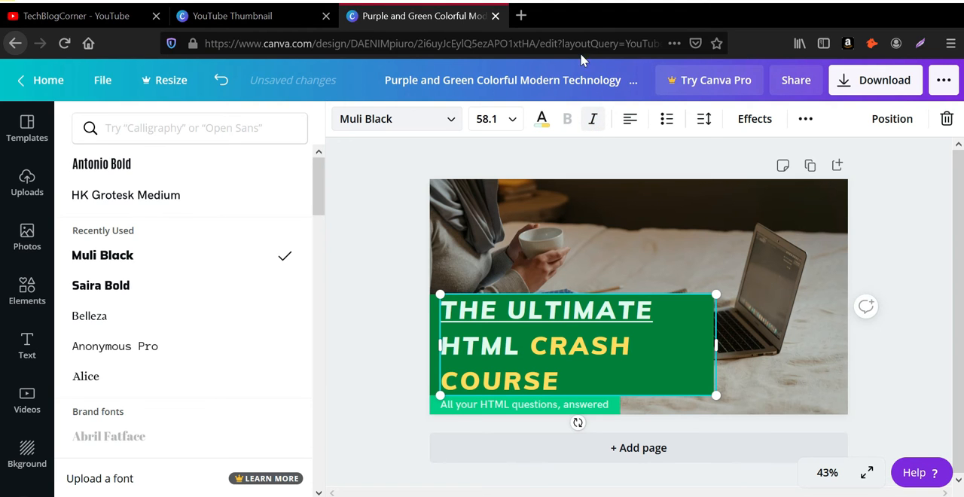
pyautogui.click(754, 119)
# Step: Replace the tagline "All your HTML questions, answered" below the heading with "TechBlogCorner.com"
pyautogui.click(580, 404)
pyautogui.doubleClick(586, 405)
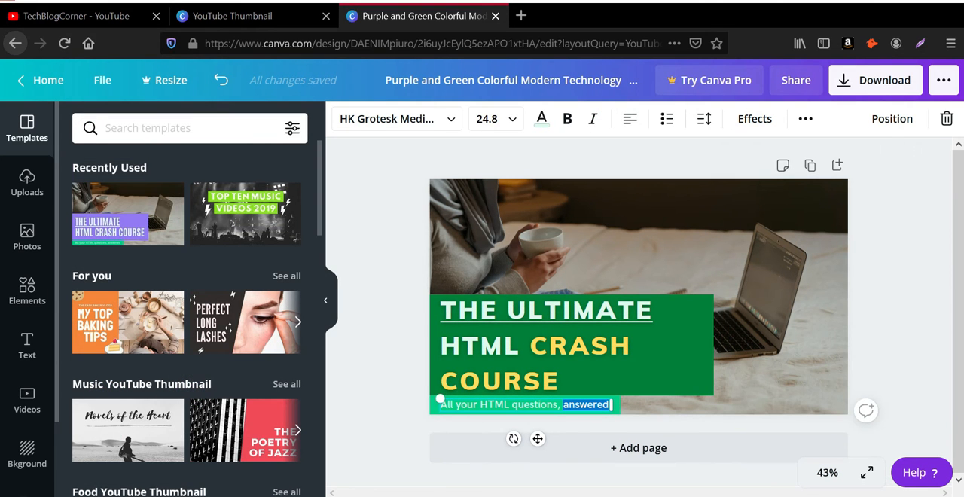
pyautogui.click(586, 404)
pyautogui.hotkey('ctrl', 'a')
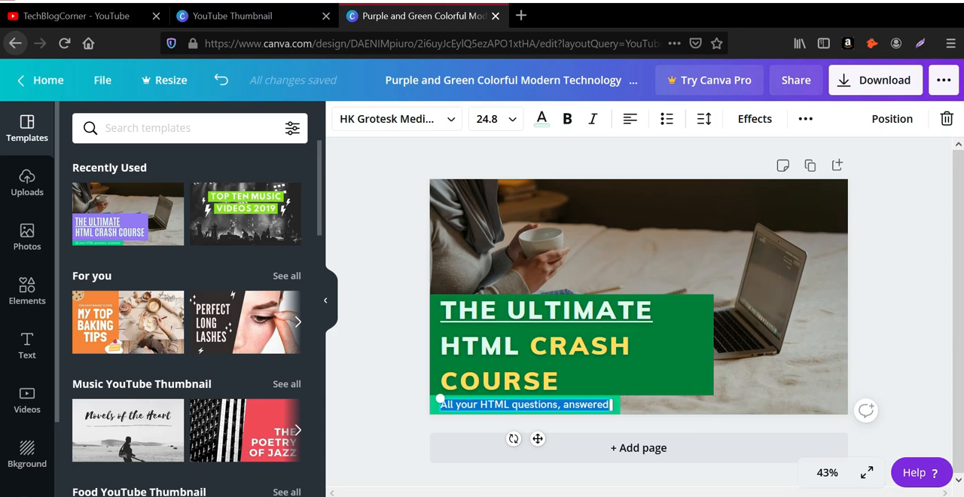
pyautogui.write('Tec')
pyautogui.press('BackSpace')
pyautogui.press('BackSpace')
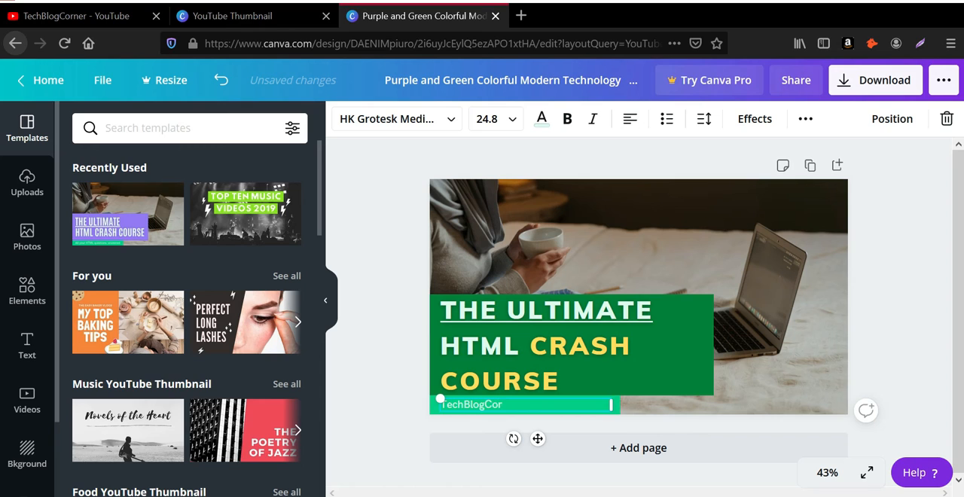
pyautogui.press('BackSpace')
pyautogui.write('ner.com')
pyautogui.click(743, 370)
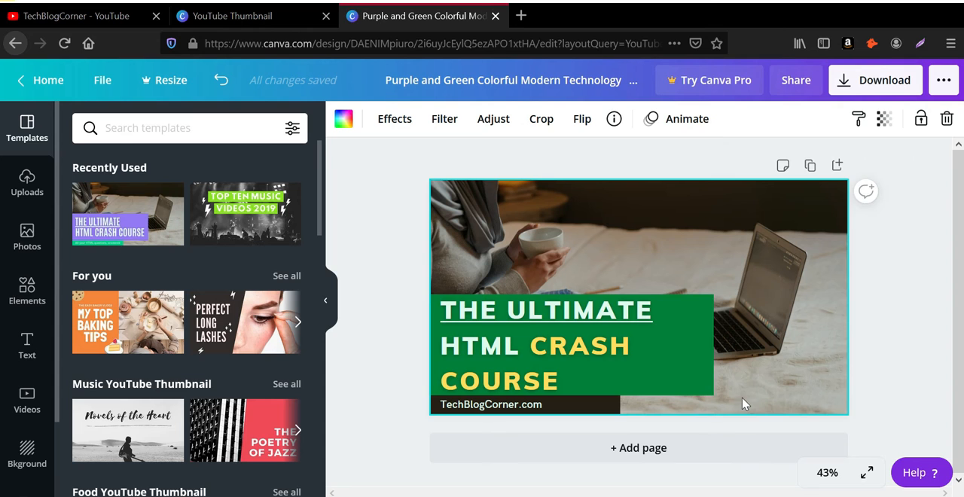
# Step: Scale the heading's text box down to font size 54.9 so that it fits inside the green rectangle
pyautogui.click(692, 341)
pyautogui.moveTo(717, 293); pyautogui.dragTo(699, 286)
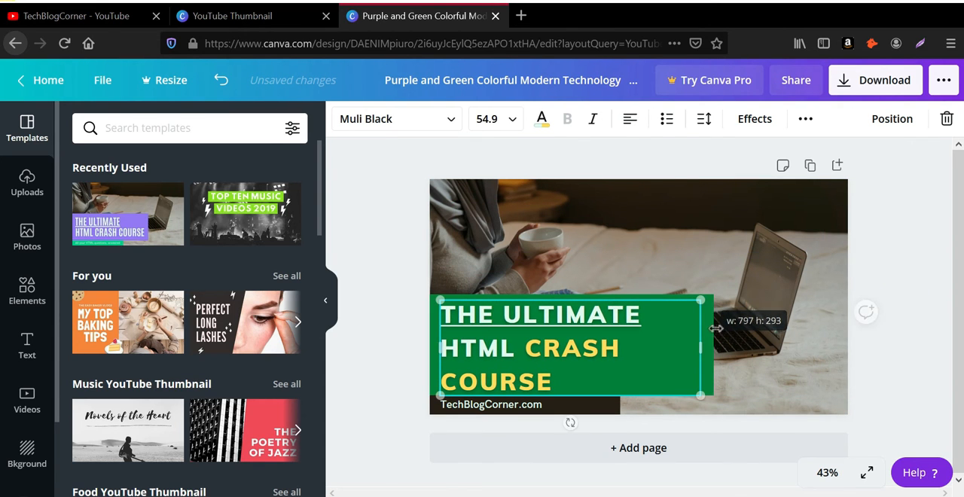
pyautogui.click(711, 275)
pyautogui.click(684, 317)
pyautogui.doubleClick(678, 317)
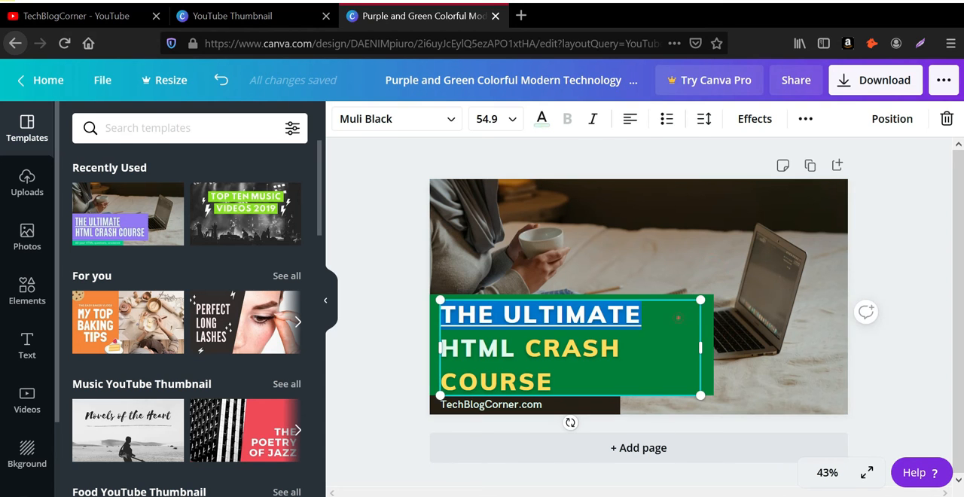
pyautogui.click(849, 301)
pyautogui.click(777, 267)
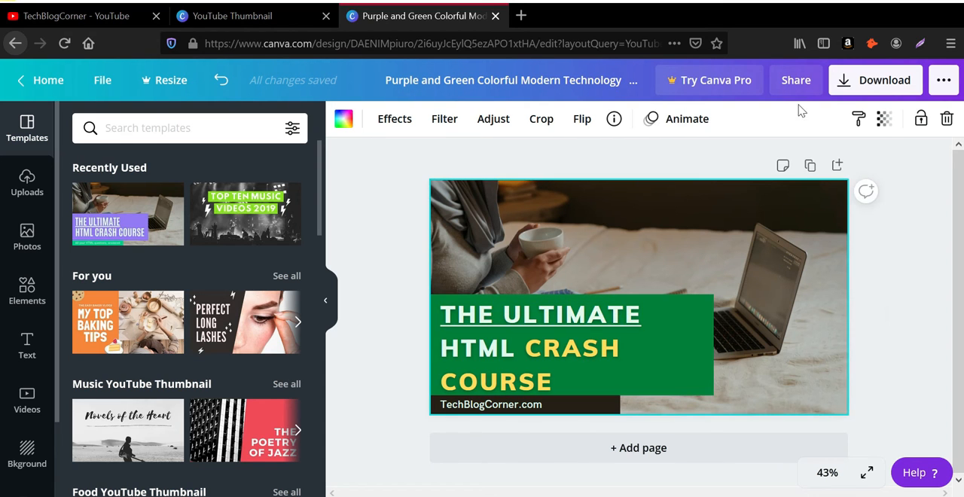
pyautogui.click(660, 334)
pyautogui.click(819, 187)
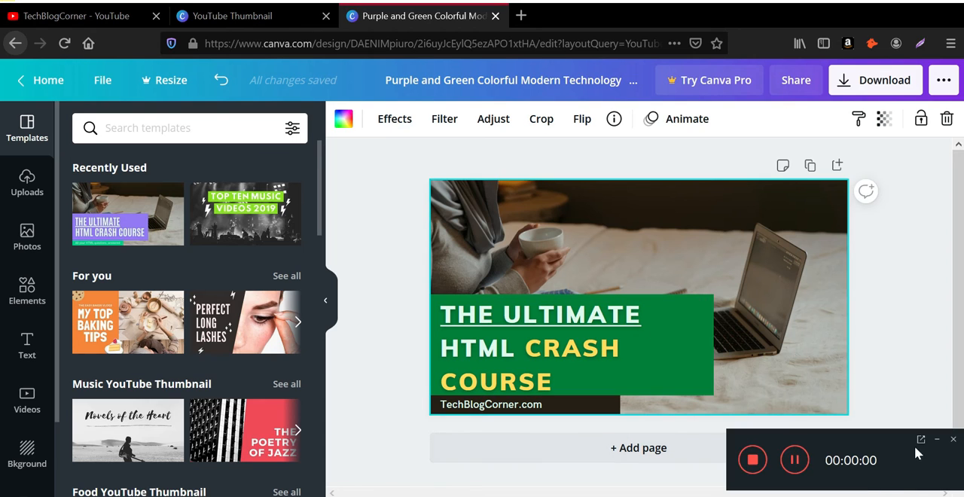
pyautogui.click(938, 442)
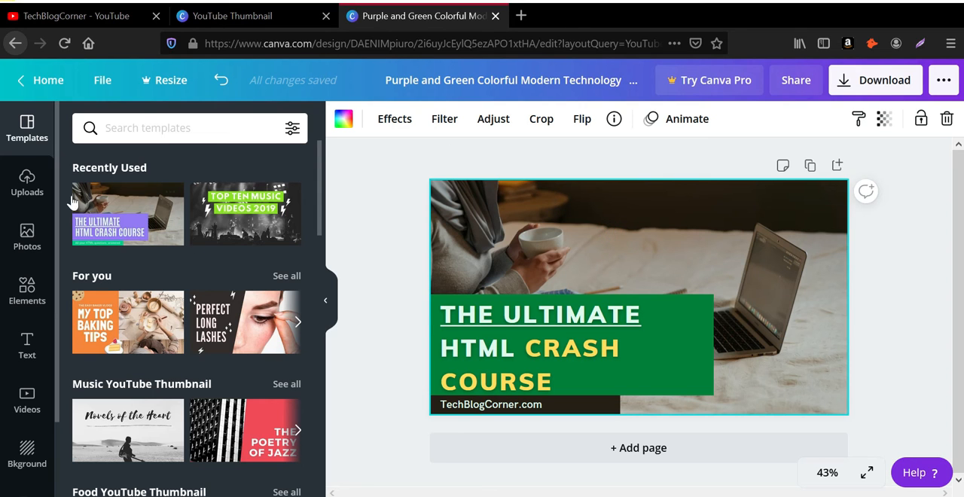
# Step: Try a solid coral red background for the thumbnail and undo it
pyautogui.click(32, 461)
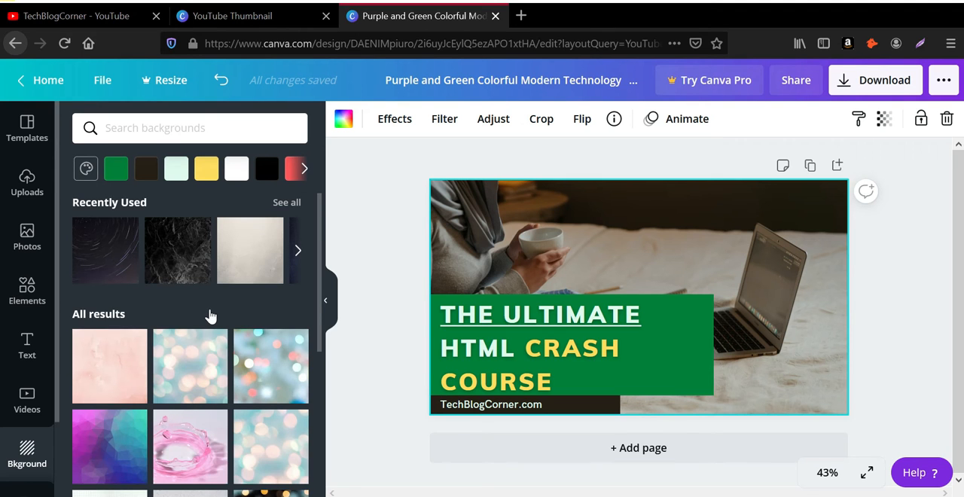
pyautogui.scroll(-2, 196, 309)
pyautogui.scroll(2, 150, 294)
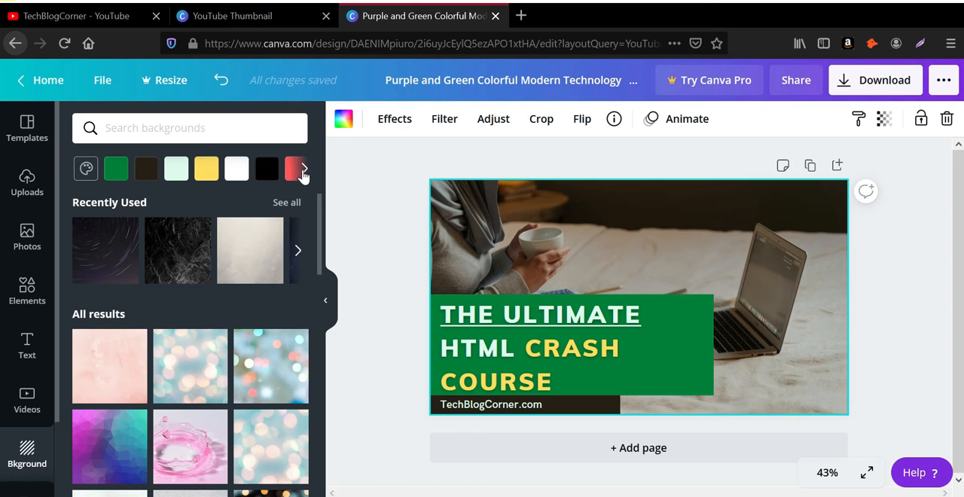
pyautogui.click(304, 170)
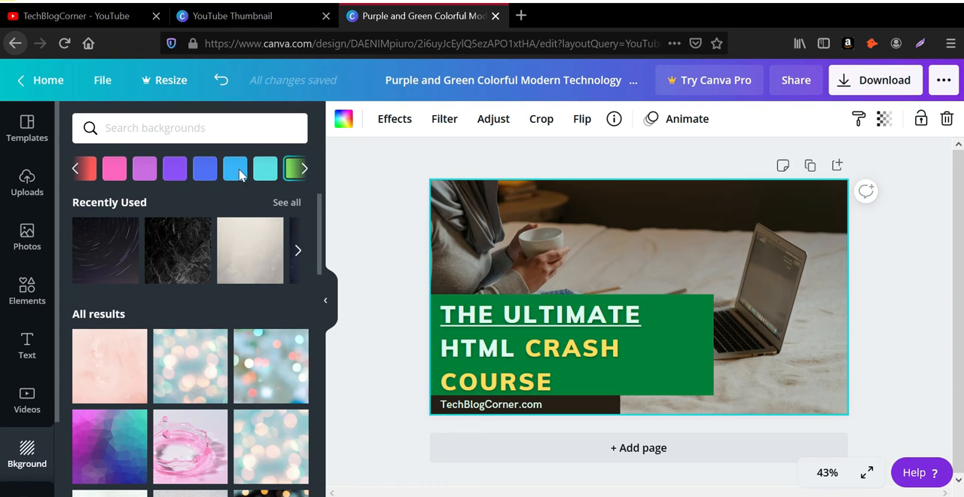
pyautogui.click(85, 169)
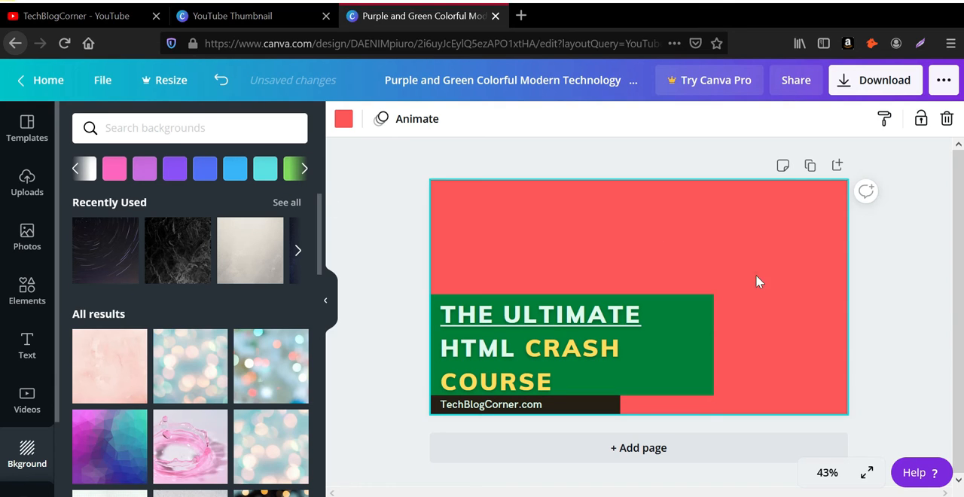
pyautogui.click(221, 81)
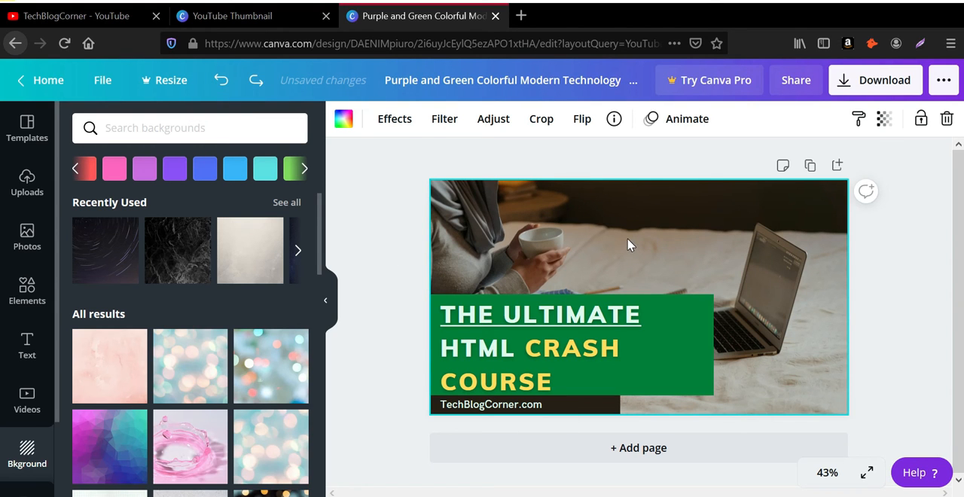
# Step: Try the Solar filter on the background photo at a changed intensity, and apply the Peony filter at intensity 50 instead
pyautogui.click(444, 120)
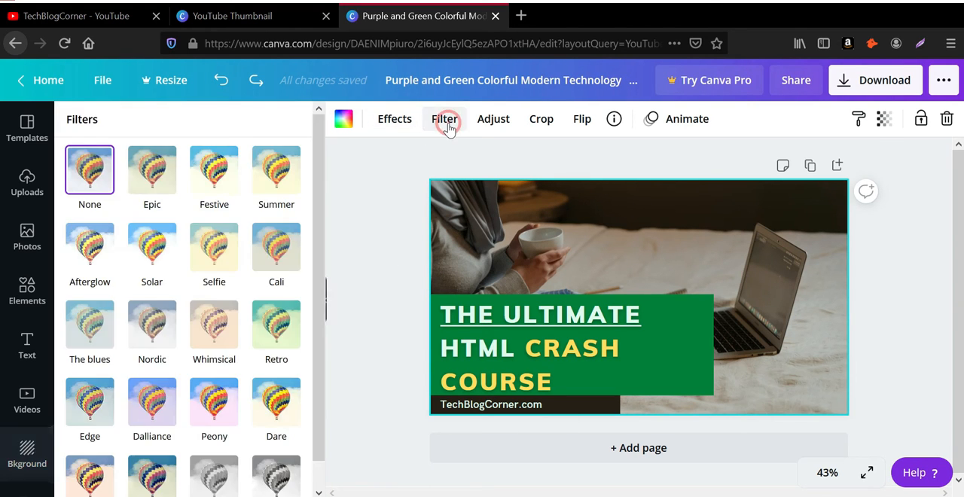
pyautogui.click(281, 353)
pyautogui.scroll(-1, 281, 354)
pyautogui.scroll(1, 281, 354)
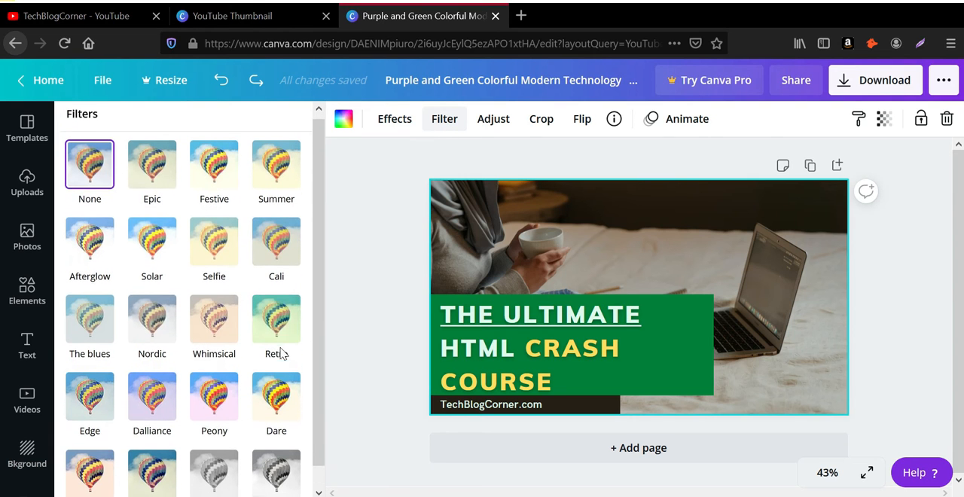
pyautogui.click(151, 248)
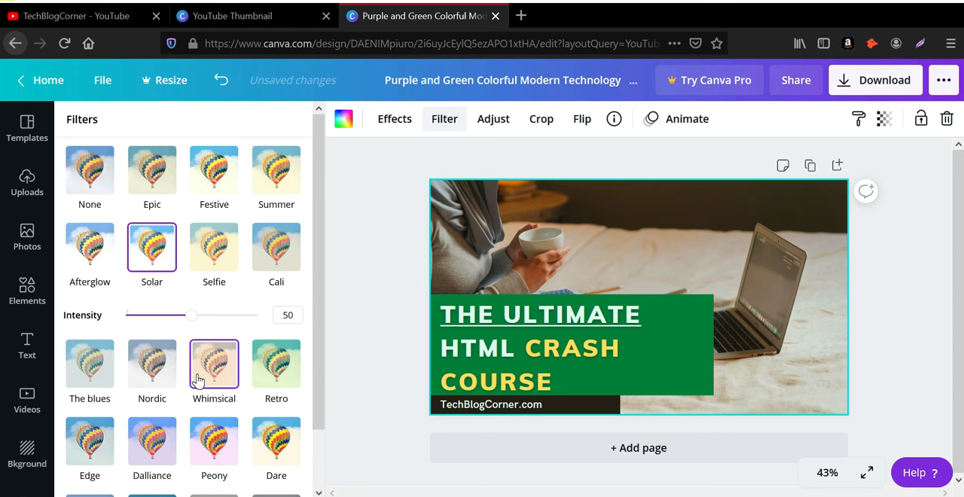
pyautogui.moveTo(192, 322)
pyautogui.mouseDown()
pyautogui.moveTo(170, 319)
pyautogui.moveTo(244, 328)
pyautogui.moveTo(206, 322)
pyautogui.mouseUp()
pyautogui.click(222, 461)
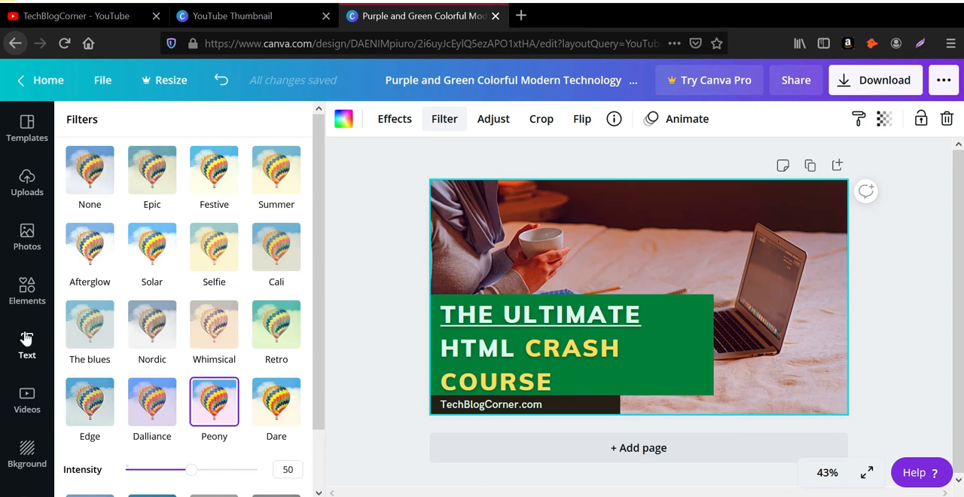
# Step: Add the recently used mouse-and-monitor graphic, scale it down, and place it over the laptop, beside the green rectangle
pyautogui.click(22, 302)
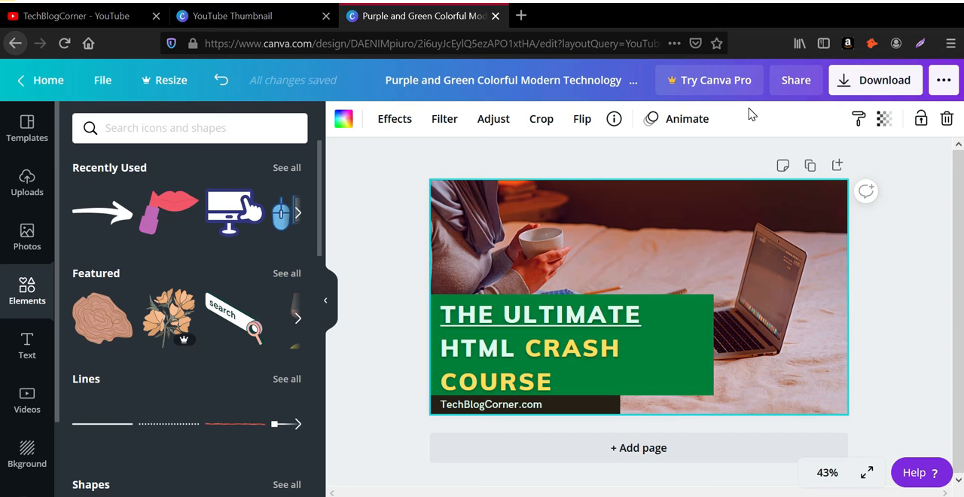
pyautogui.click(280, 219)
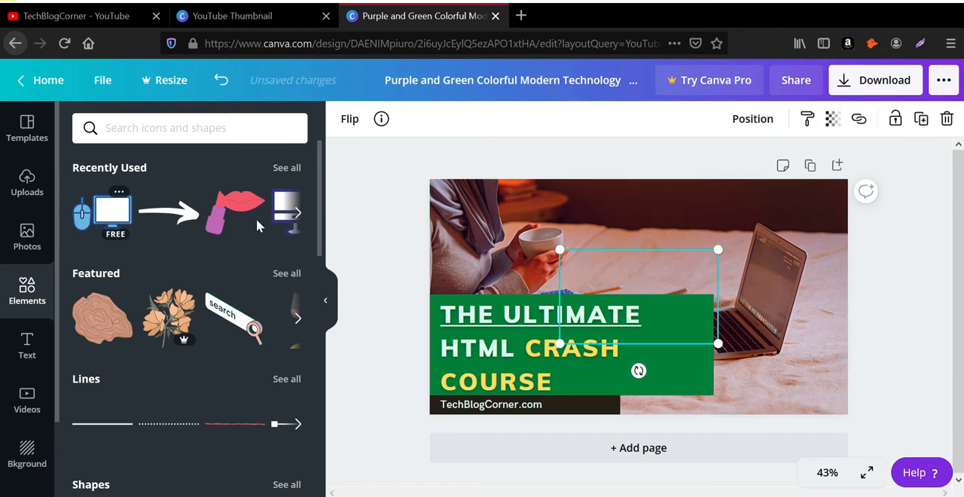
pyautogui.moveTo(654, 307); pyautogui.dragTo(772, 245)
pyautogui.moveTo(677, 187); pyautogui.dragTo(720, 218)
pyautogui.moveTo(742, 247); pyautogui.dragTo(726, 307)
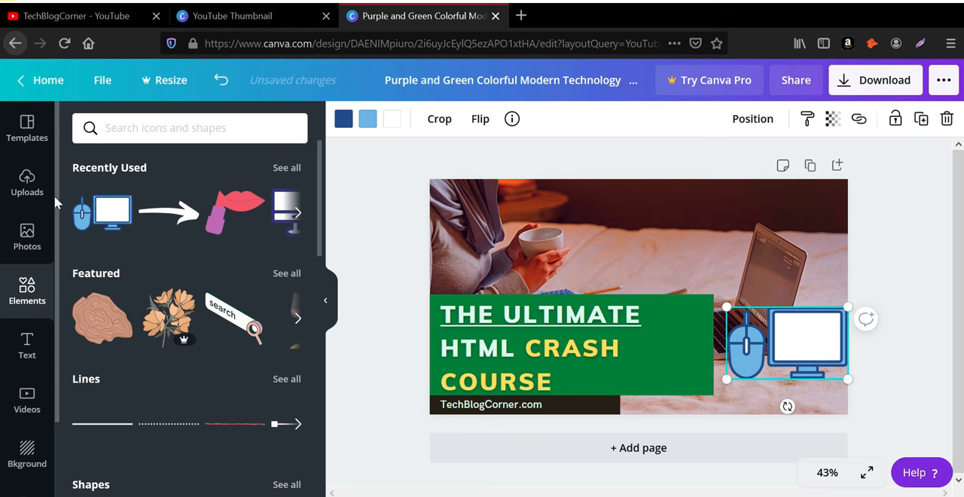
# Step: Search the elements library for "arrow"
pyautogui.click(137, 128)
pyautogui.write('arrow')
pyautogui.press('Return')
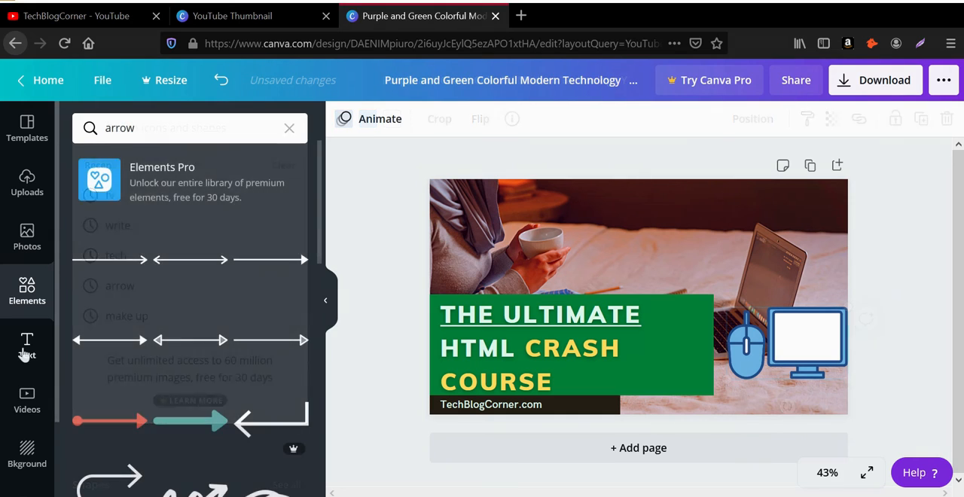
# Step: Add the "FREE DELIVERY" font combination to the thumbnail and scale it down above the heading
pyautogui.click(25, 350)
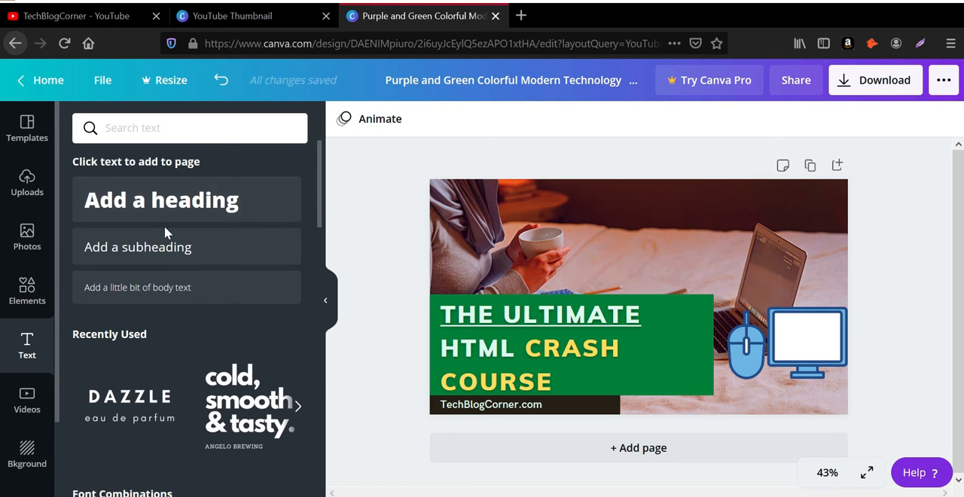
pyautogui.scroll(-3, 198, 339)
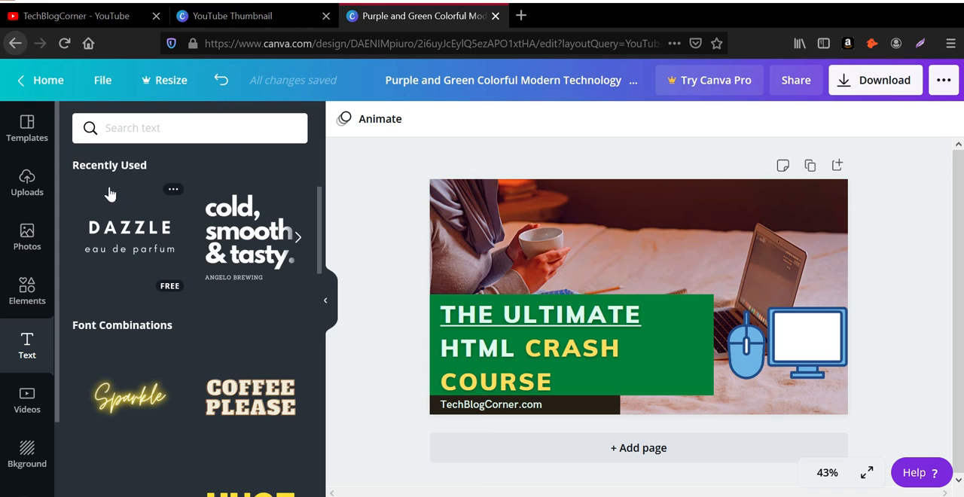
pyautogui.scroll(-3, 241, 363)
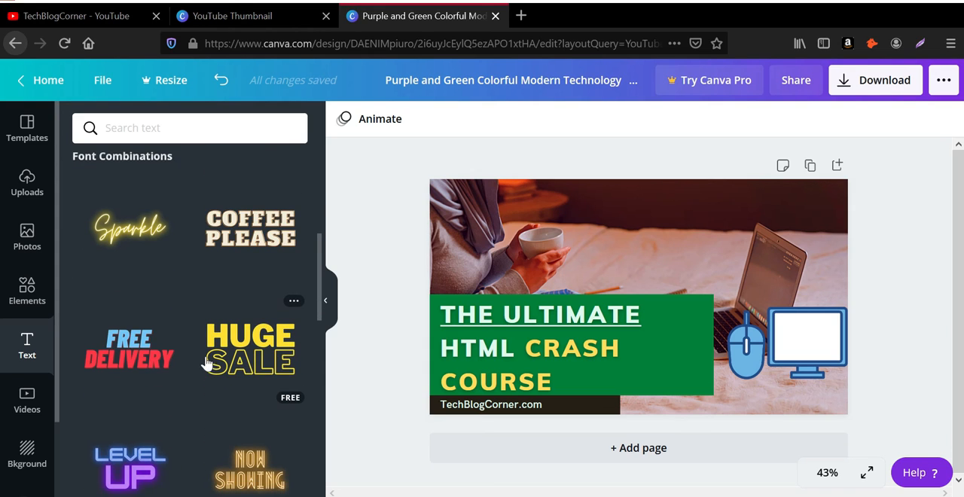
pyautogui.click(131, 352)
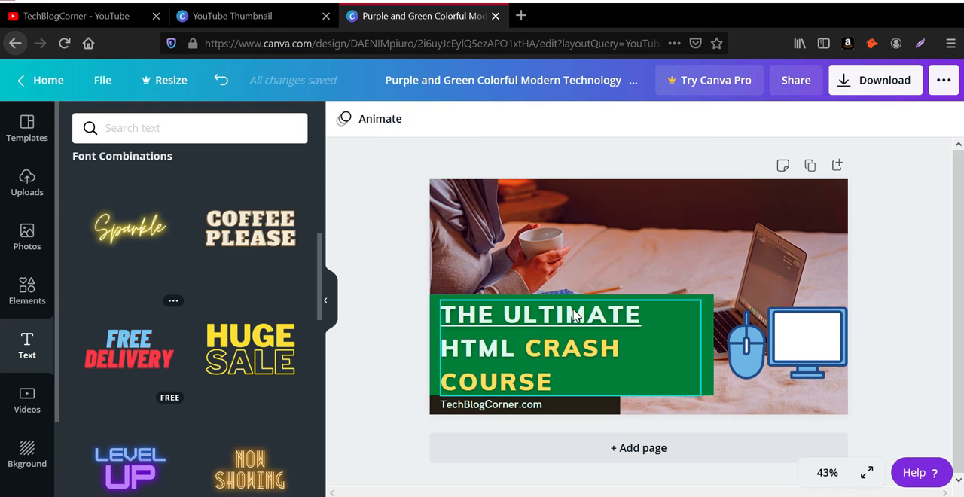
pyautogui.moveTo(611, 281); pyautogui.dragTo(601, 226)
pyautogui.moveTo(468, 156); pyautogui.dragTo(557, 205)
# Step: Replace the word "DELIVERY" in the added text with "TECHBLOG"
pyautogui.doubleClick(657, 281)
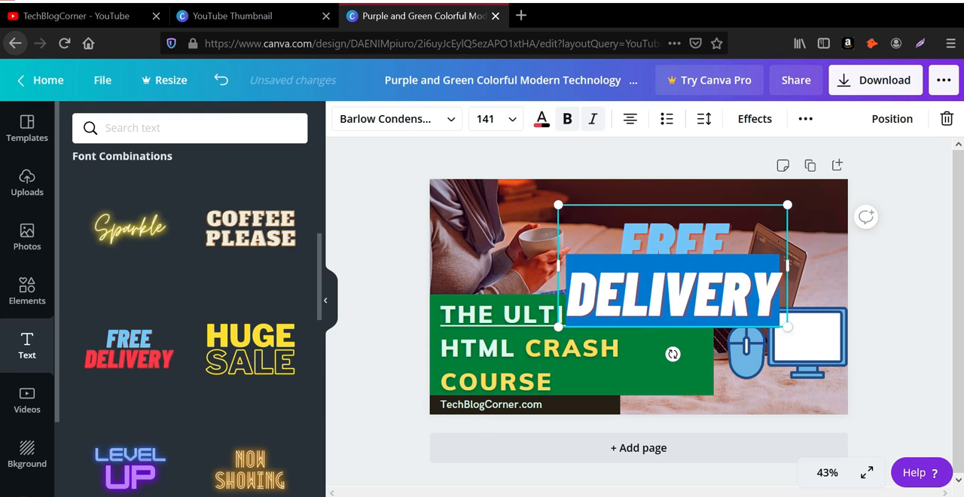
pyautogui.press('BackSpace')
pyautogui.write('R')
pyautogui.press('BackSpace')
pyautogui.write('TECHBLO')
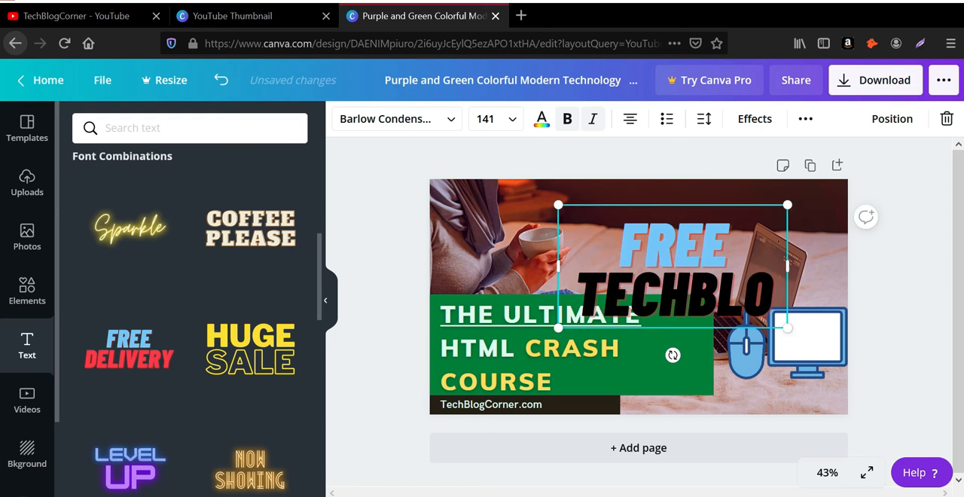
pyautogui.write('G')
# Step: Recolour both lines of the "FREE TECHBLOG" text in light blue #6db5e7 and shift the text box up and to the left
pyautogui.click(656, 282)
pyautogui.hotkey('ctrl', 'a')
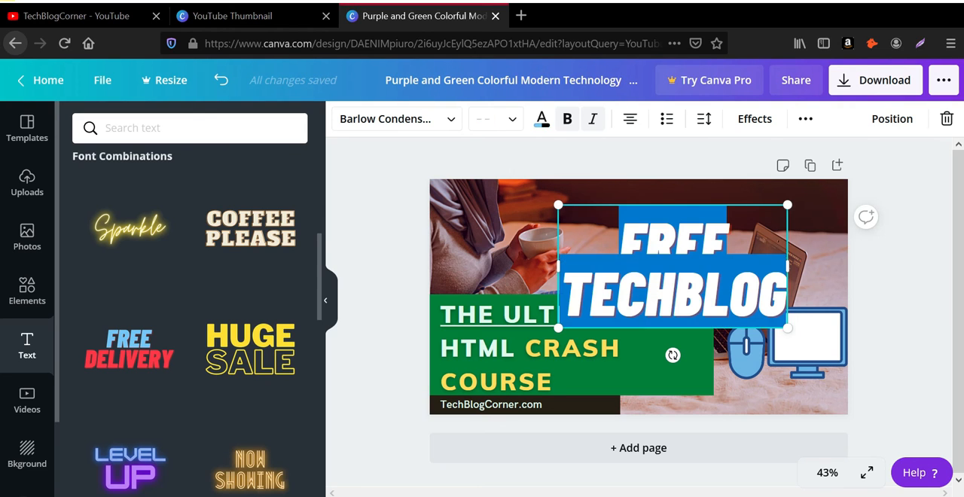
pyautogui.click(541, 122)
pyautogui.click(243, 280)
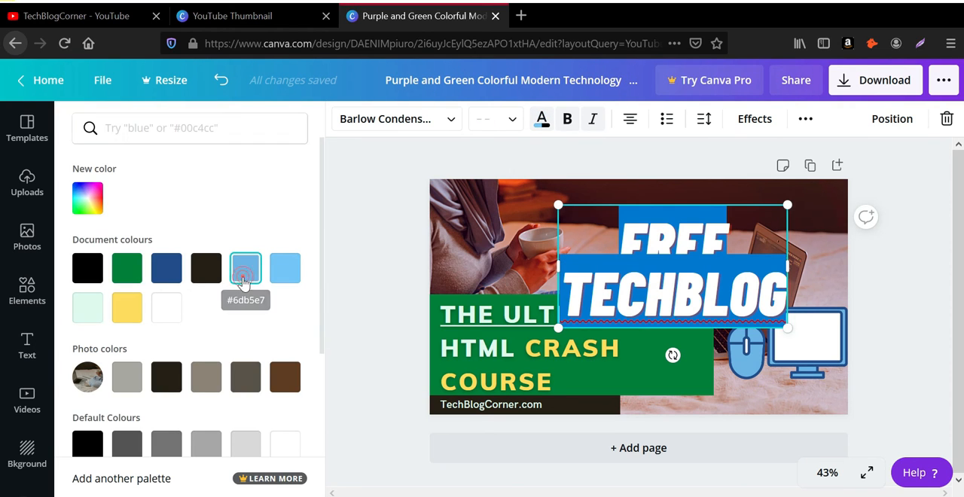
pyautogui.click(643, 247)
pyautogui.click(703, 270)
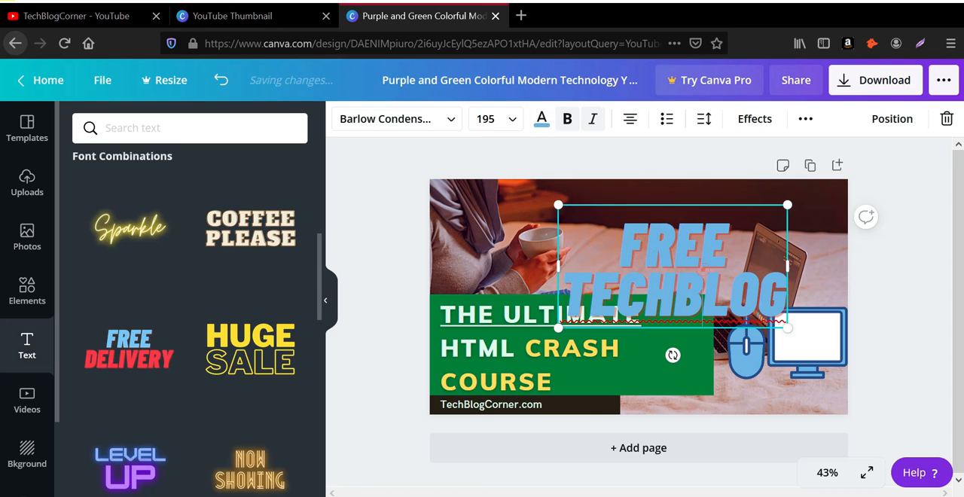
pyautogui.moveTo(636, 203); pyautogui.dragTo(619, 183)
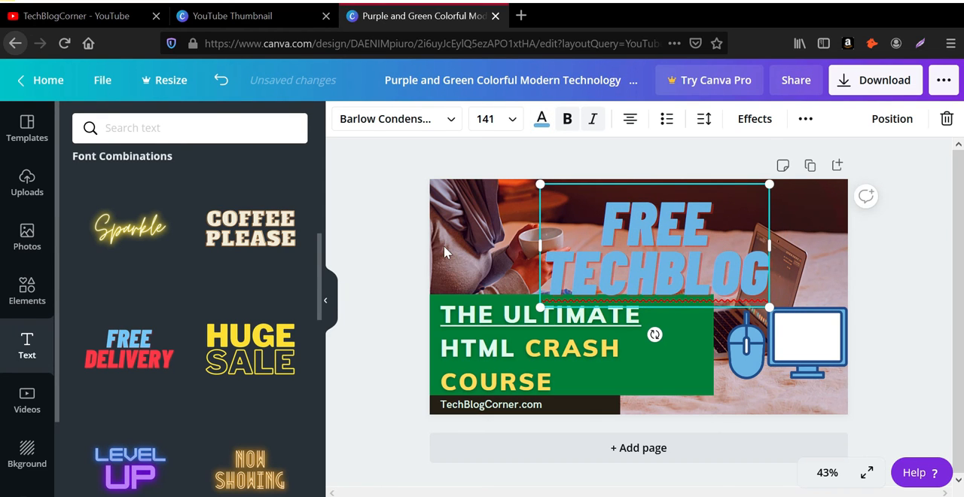
# Step: Browse the trending photos and search the photo library for "laptop"
pyautogui.click(33, 245)
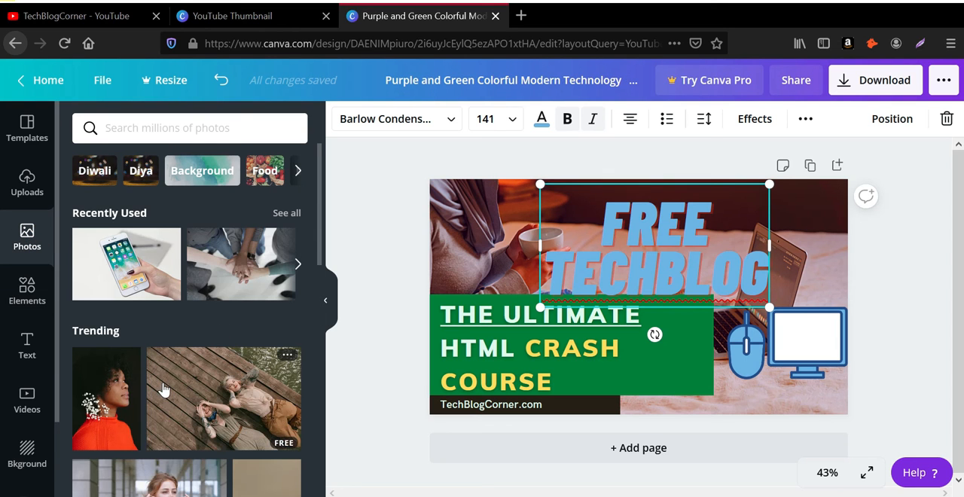
pyautogui.scroll(-3, 176, 334)
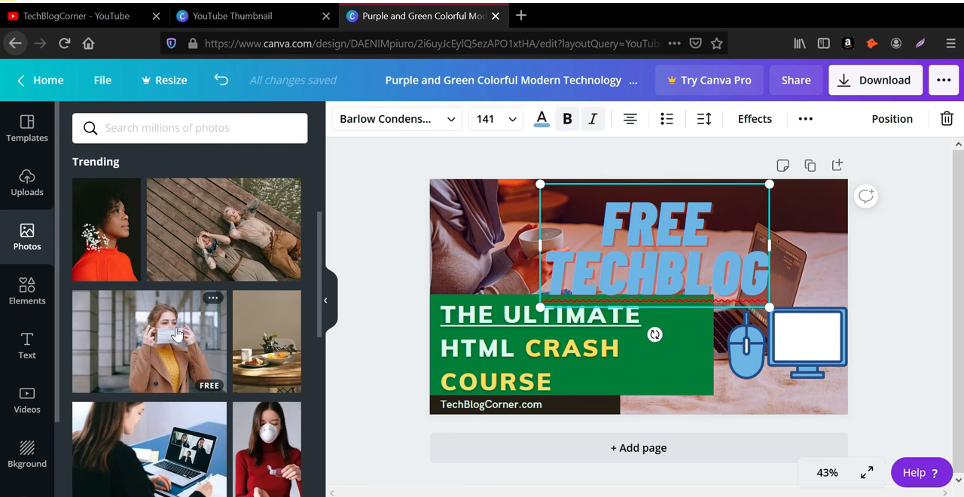
pyautogui.scroll(-3, 176, 333)
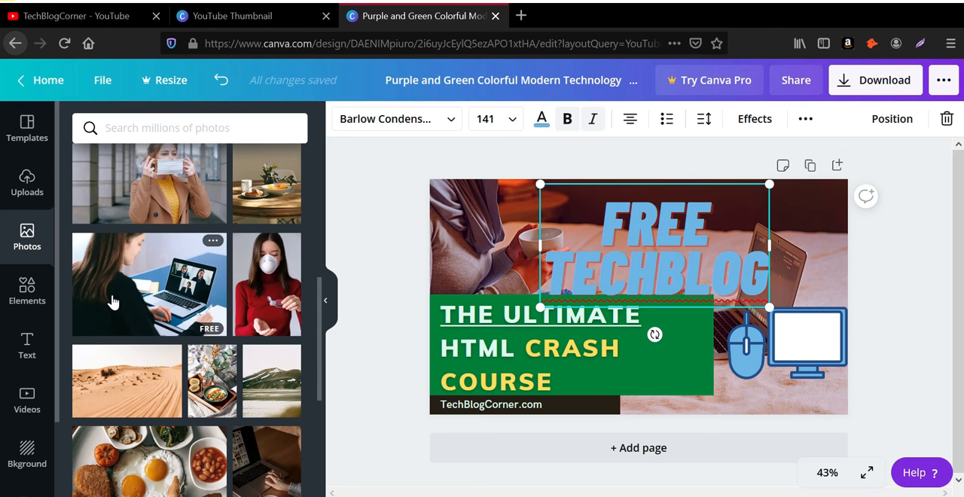
pyautogui.scroll(3, 126, 320)
pyautogui.scroll(2, 126, 320)
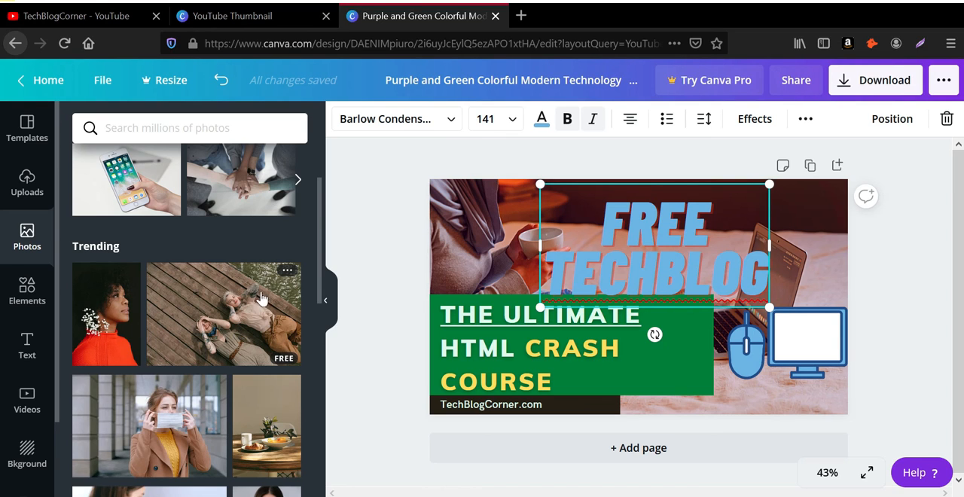
pyautogui.scroll(2, 181, 293)
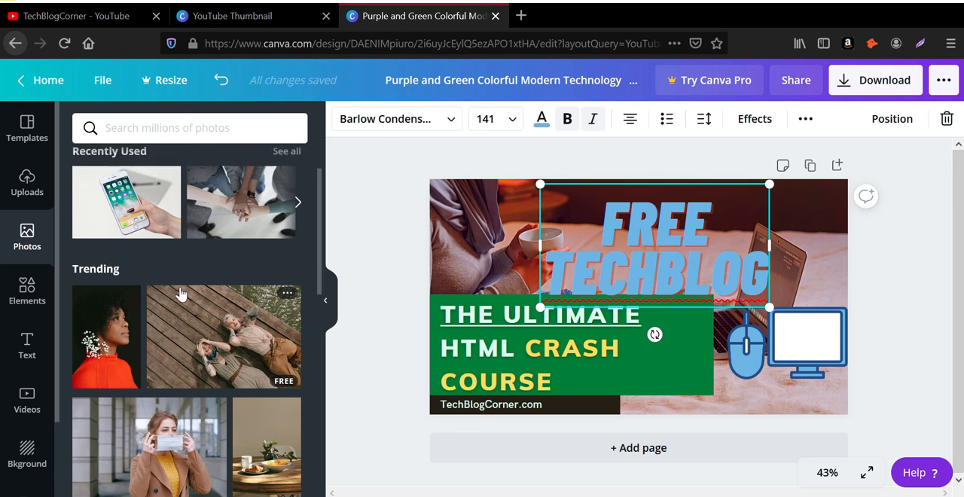
pyautogui.click(179, 126)
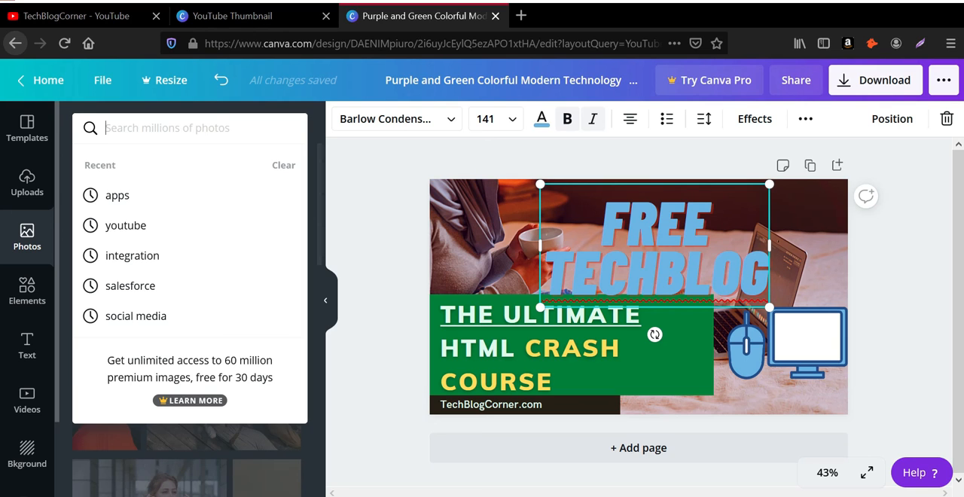
pyautogui.write('laptop')
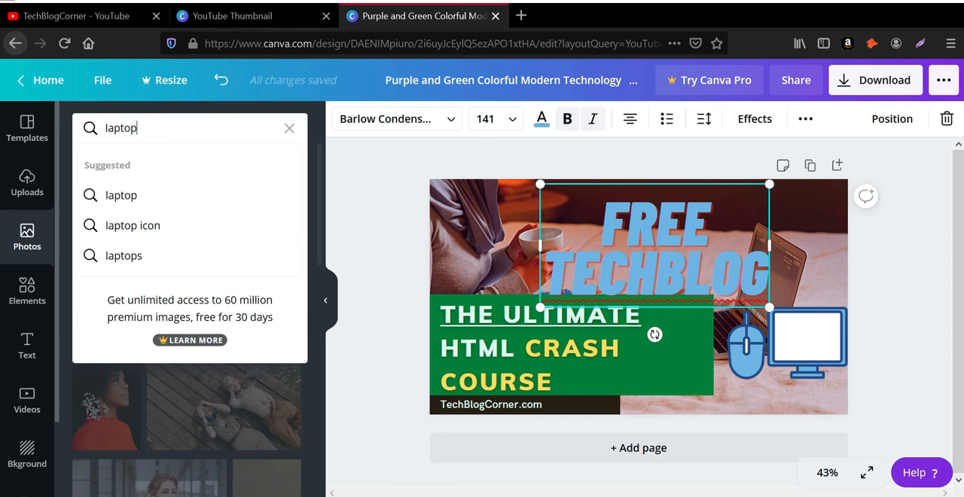
pyautogui.press('Return')
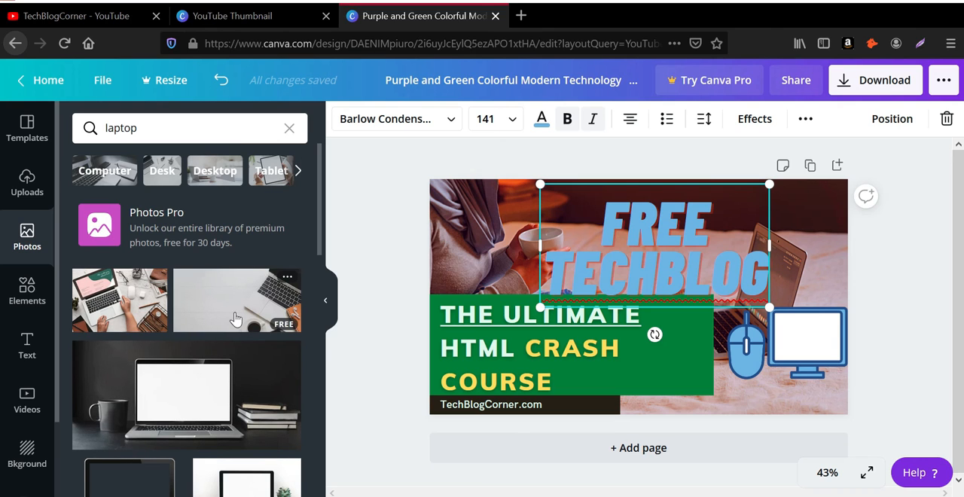
# Step: Try the dark photo of a laptop with a mug and books enlarged across the whole thumbnail, and delete it
pyautogui.click(167, 398)
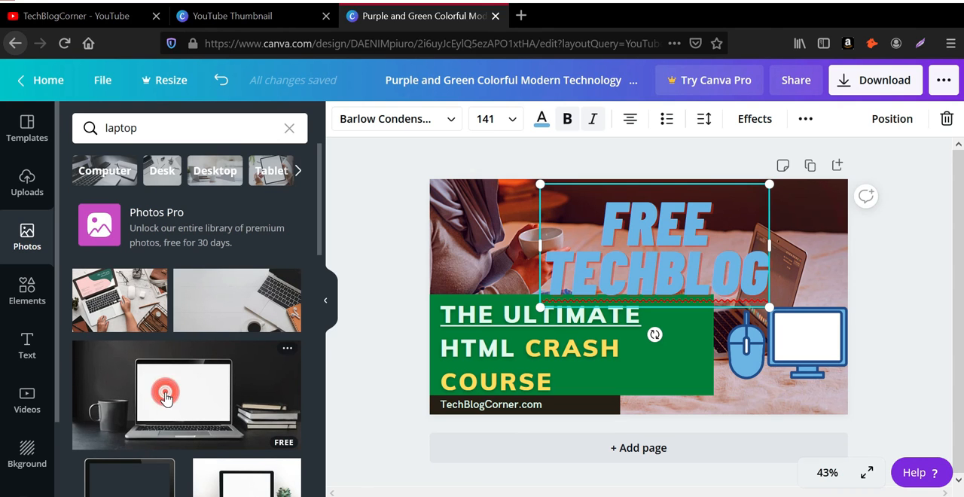
pyautogui.moveTo(517, 283); pyautogui.dragTo(480, 250)
pyautogui.moveTo(793, 353); pyautogui.dragTo(904, 488)
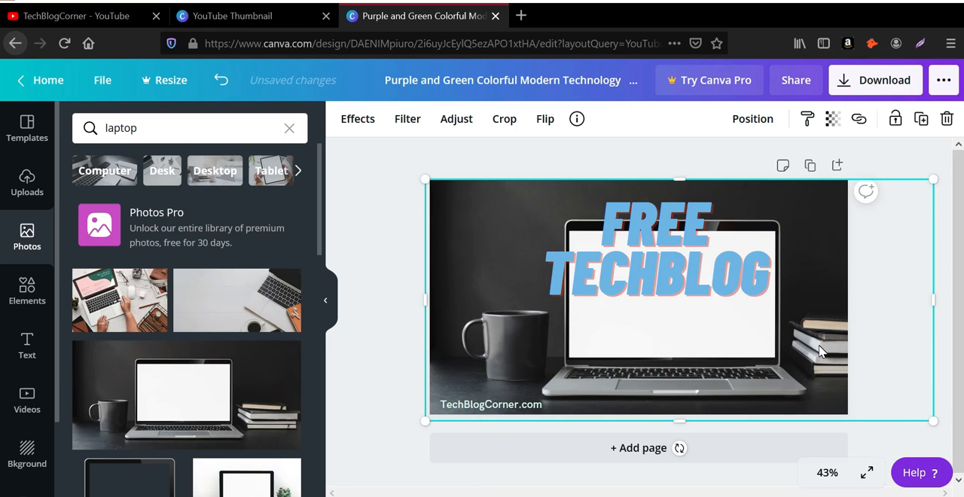
pyautogui.press('Delete')
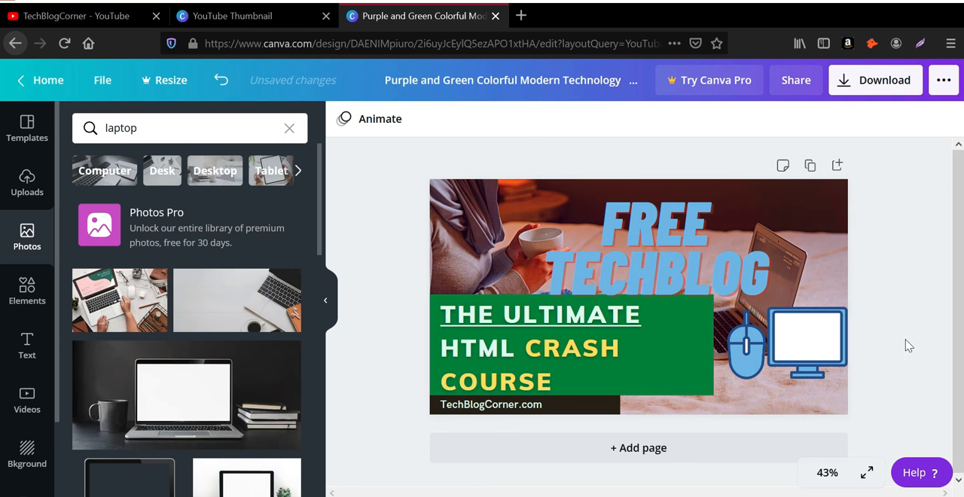
# Step: Move the "FREE TECHBLOG" text up and to the left so that it sits just above the green rectangle
pyautogui.moveTo(695, 275); pyautogui.dragTo(674, 262)
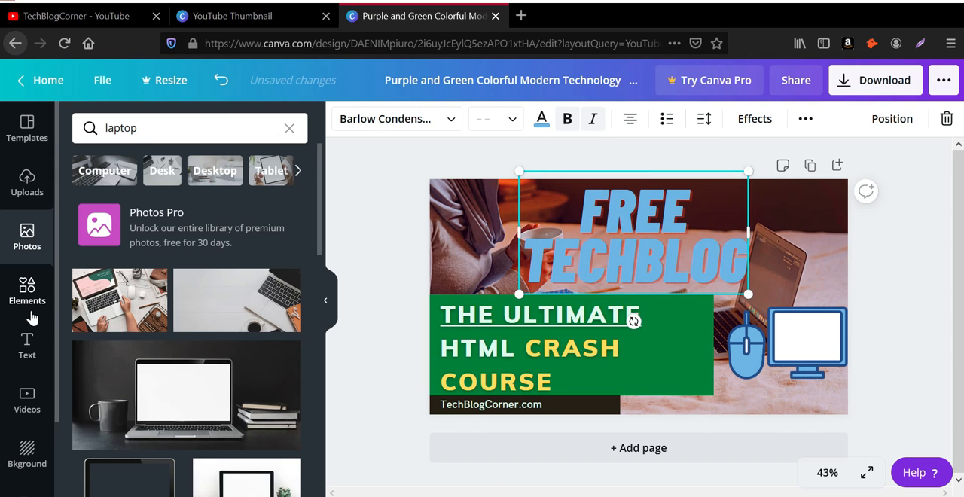
# Step: Look through the uploaded images, videos and audio, and review the sources from which media can be uploaded
pyautogui.click(29, 189)
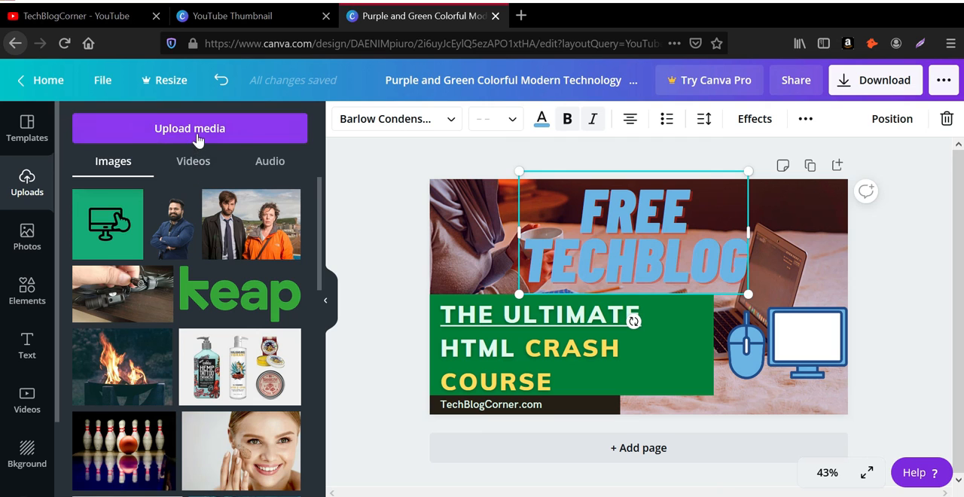
pyautogui.click(197, 163)
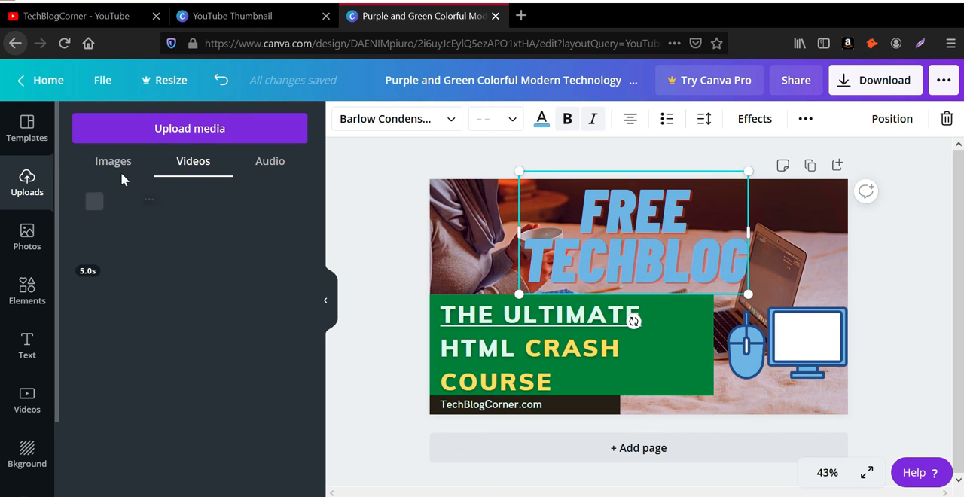
pyautogui.click(269, 167)
pyautogui.click(117, 163)
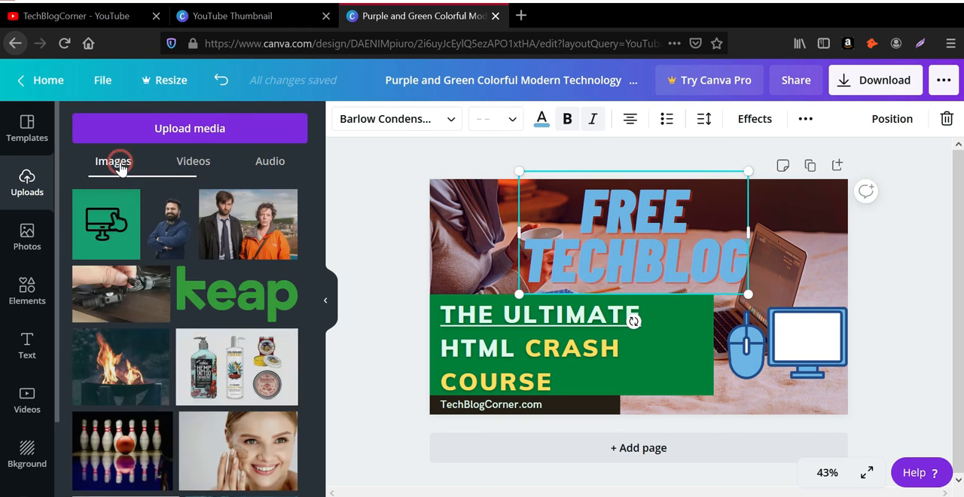
pyautogui.click(169, 137)
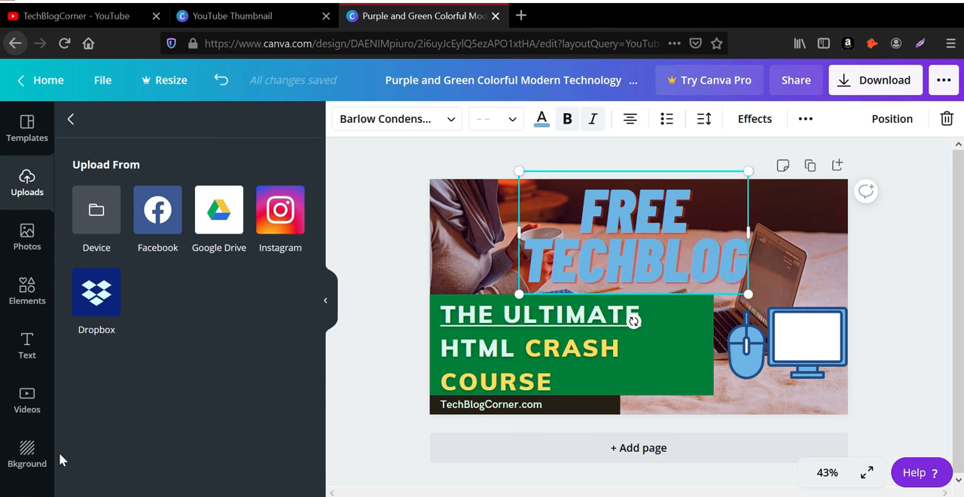
pyautogui.scroll(-2, 30, 445)
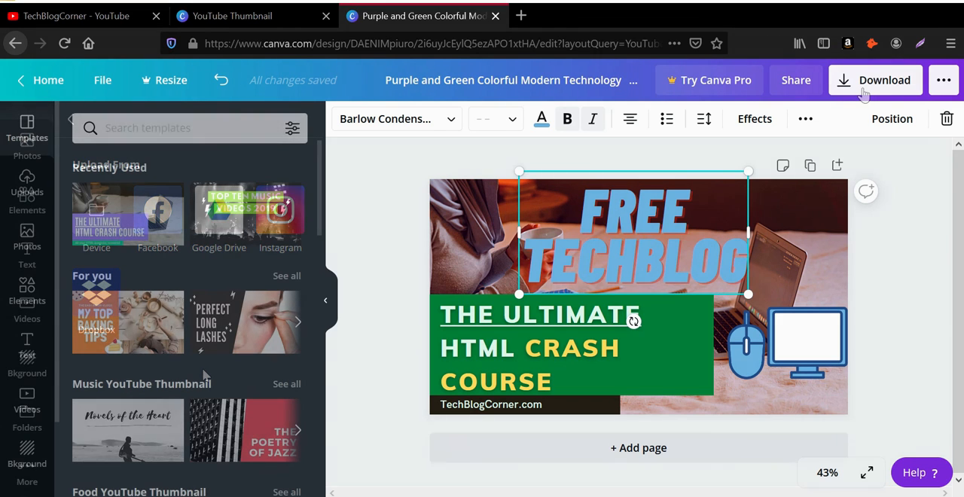
# Step: Download the thumbnail with PNG as the file type and save the file to the computer
pyautogui.click(864, 84)
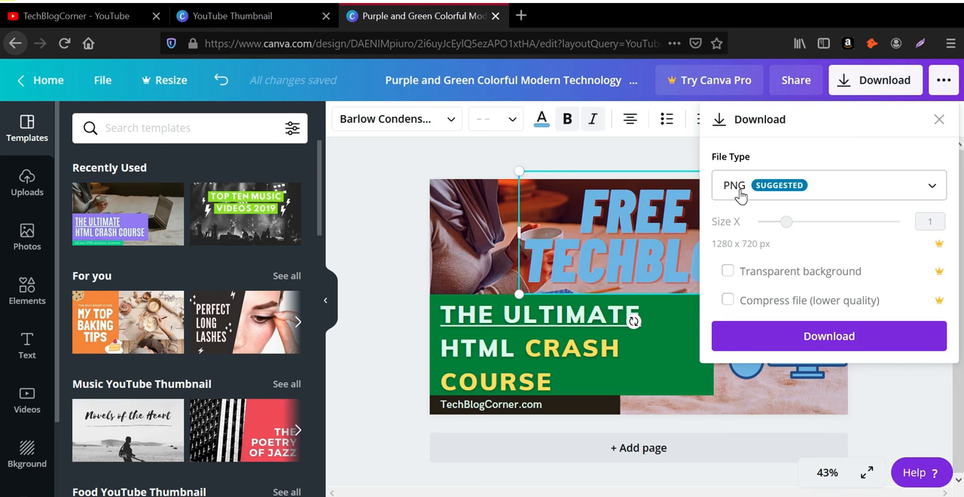
pyautogui.click(826, 185)
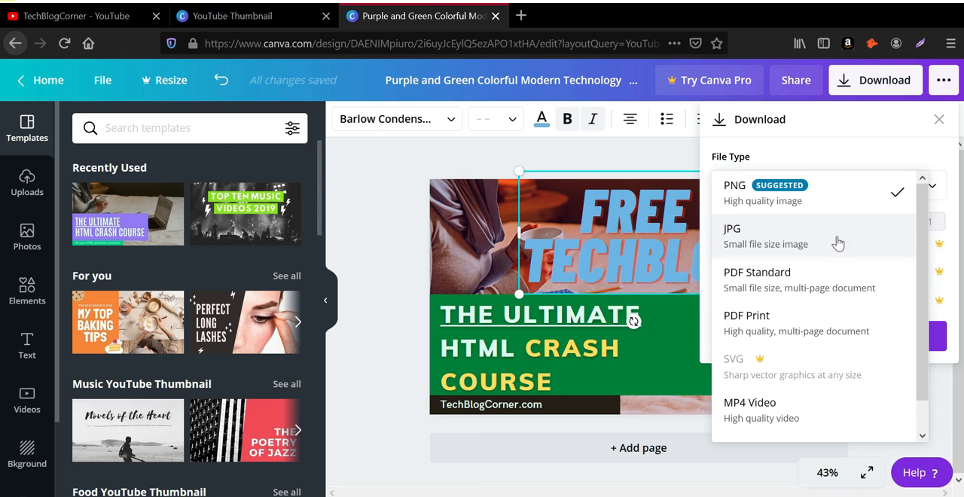
pyautogui.scroll(-2, 840, 277)
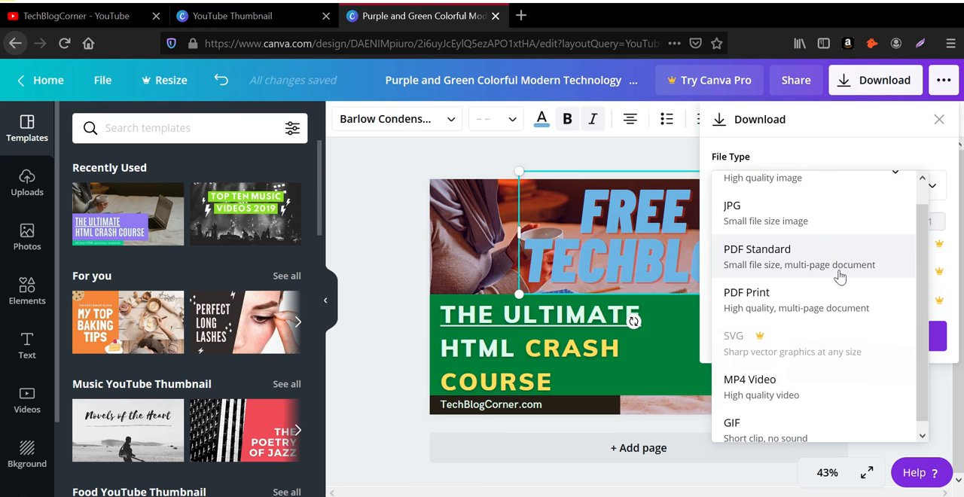
pyautogui.scroll(2, 850, 409)
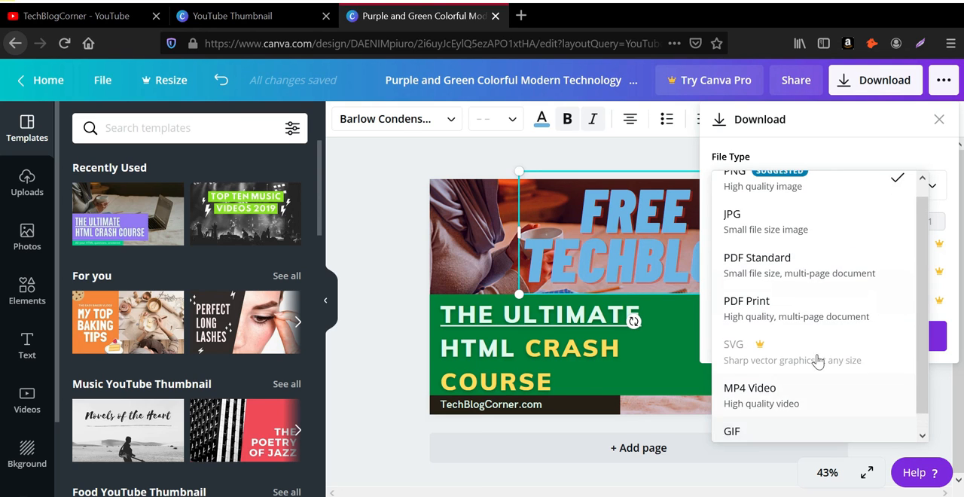
pyautogui.click(775, 200)
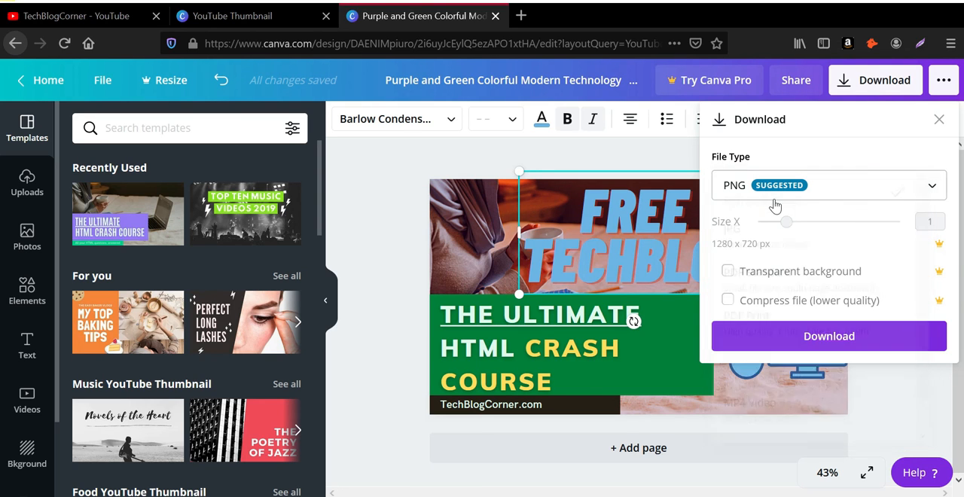
pyautogui.click(828, 339)
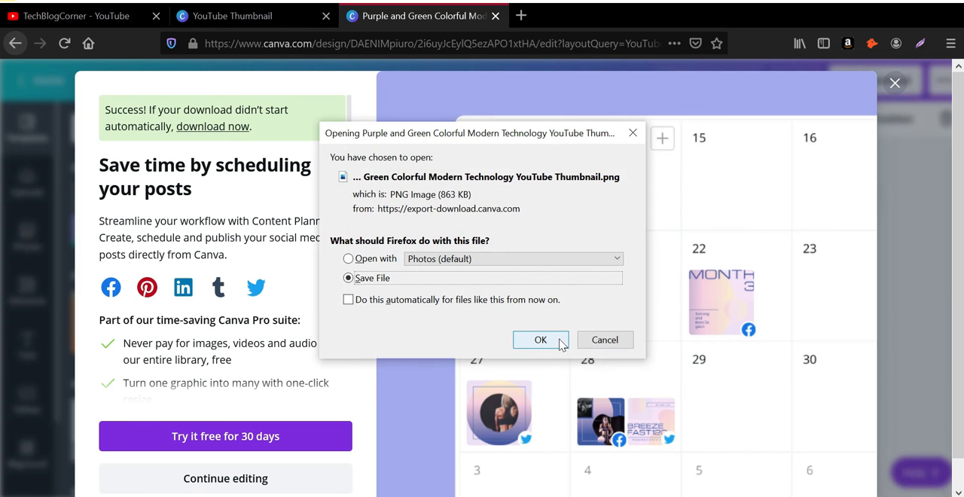
pyautogui.click(558, 340)
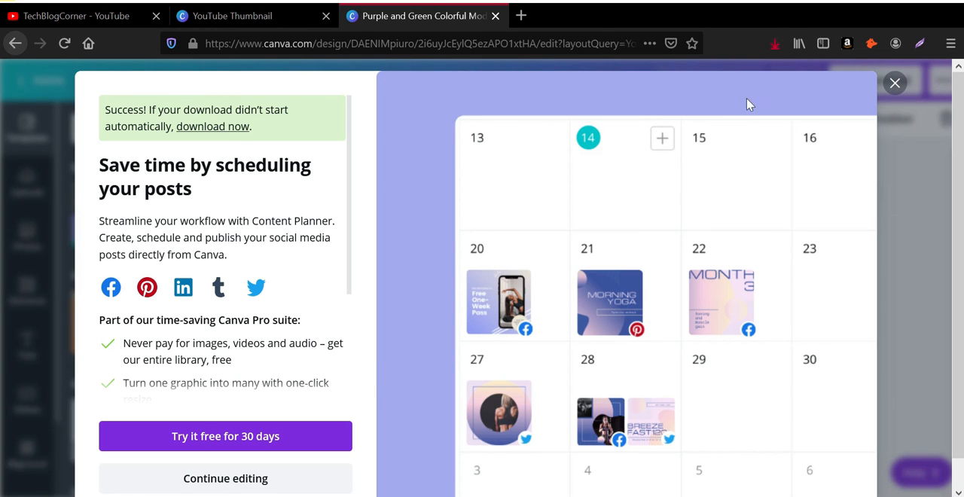
# Step: Open the downloaded thumbnail PNG from the browser's list of downloads
pyautogui.click(775, 43)
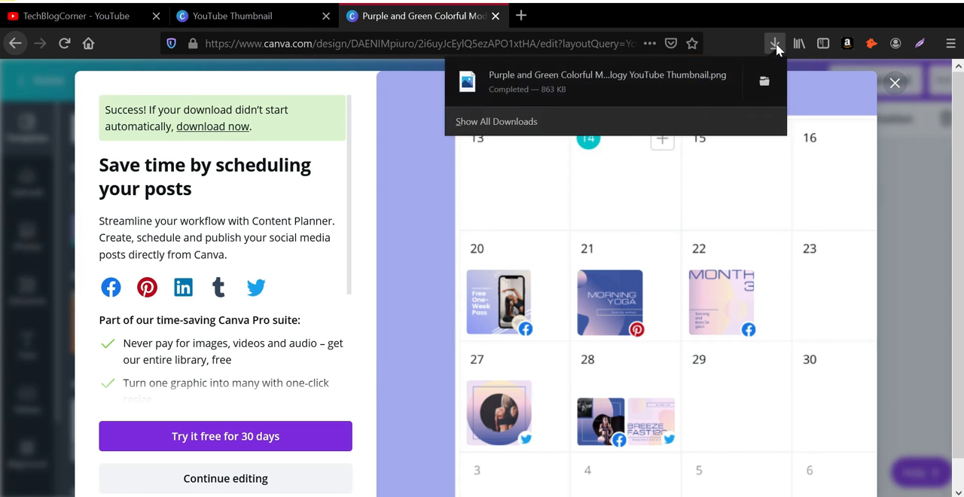
pyautogui.click(657, 86)
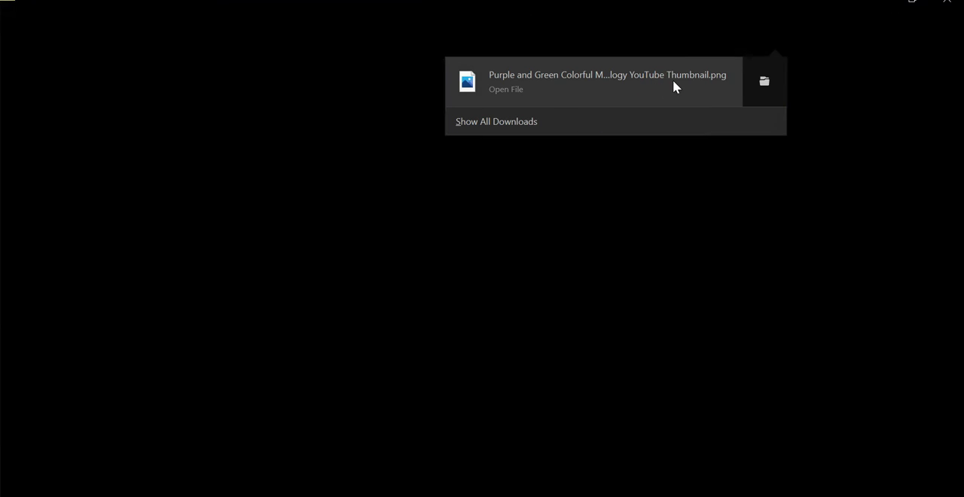